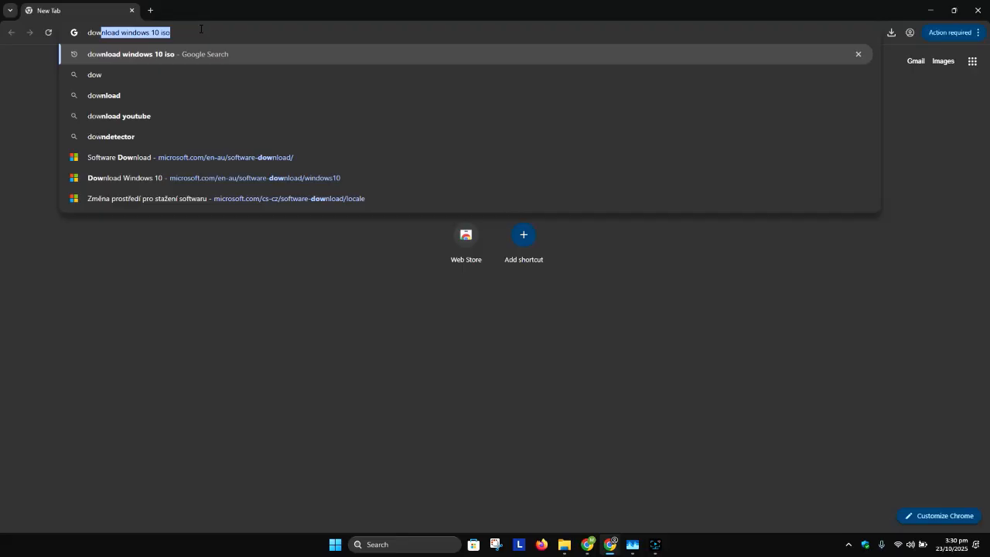
Search the web for download windows 11 iso.
{"action": "key", "text": "Right"}
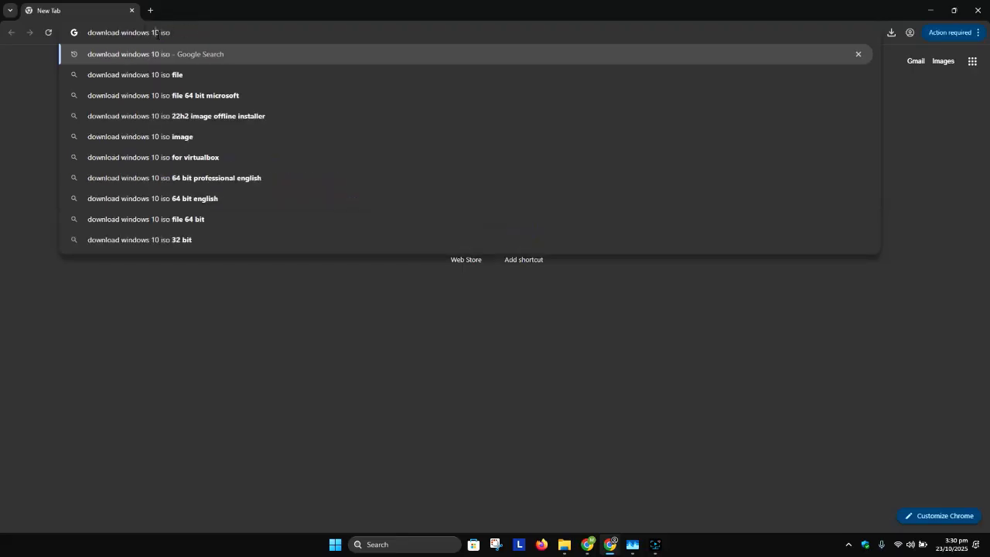
{"action": "left_click", "coordinate": [155, 33]}
{"action": "key", "text": "BackSpace"}
{"action": "type", "text": "1"}
{"action": "key", "text": "Return"}
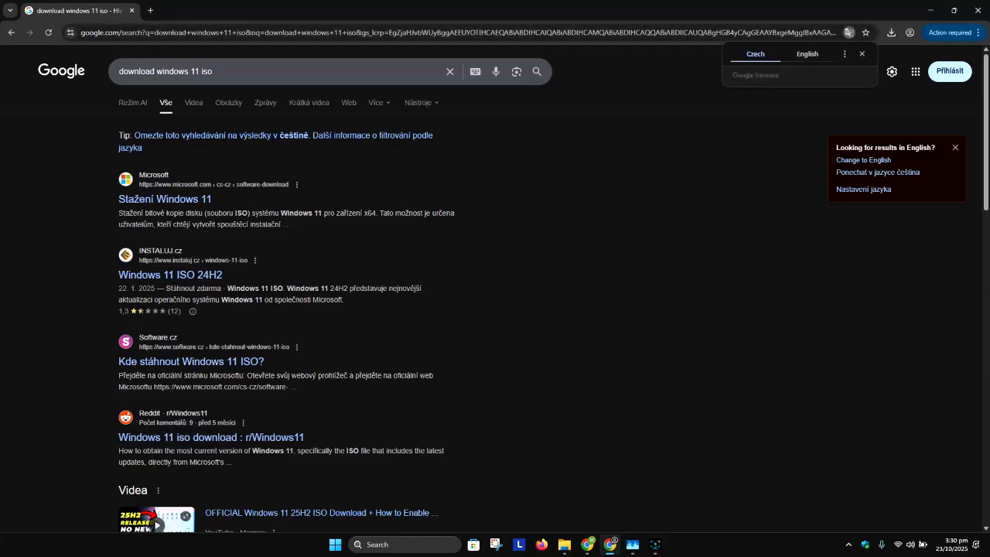
Open Microsoft's Windows 11 download result and switch the site to the English (Australia) software download page.
{"action": "left_click", "coordinate": [163, 201]}
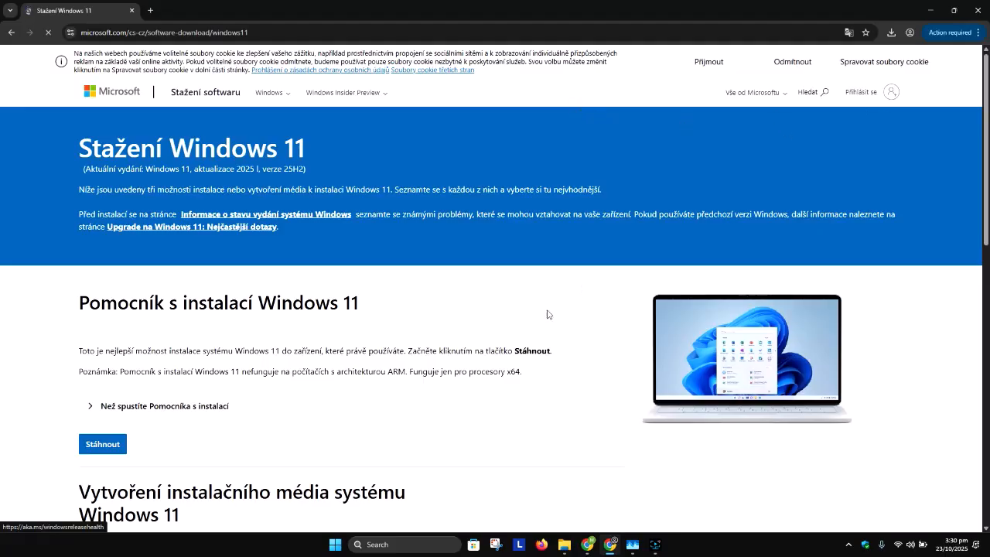
{"action": "scroll", "coordinate": [524, 325], "scroll_direction": "down", "scroll_amount": 12}
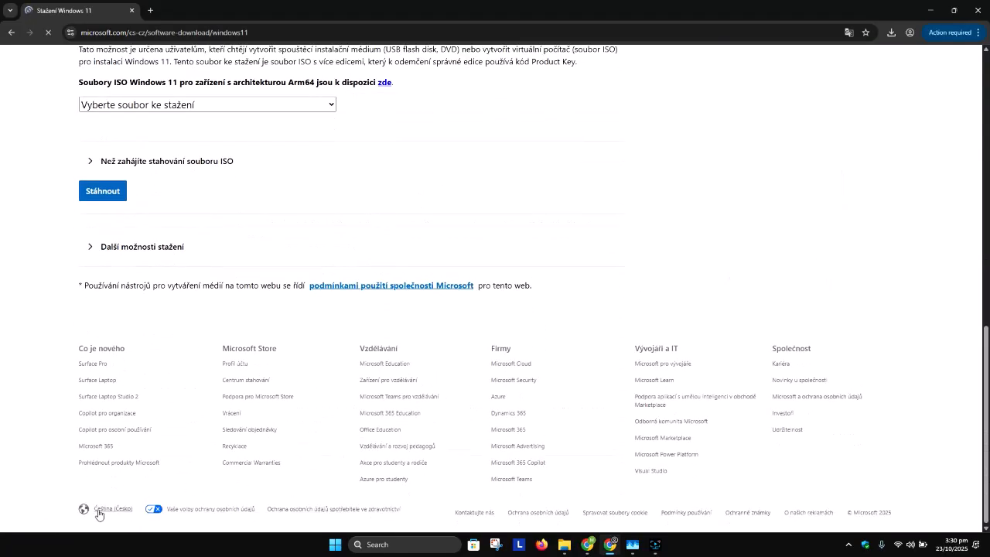
{"action": "left_click", "coordinate": [106, 513]}
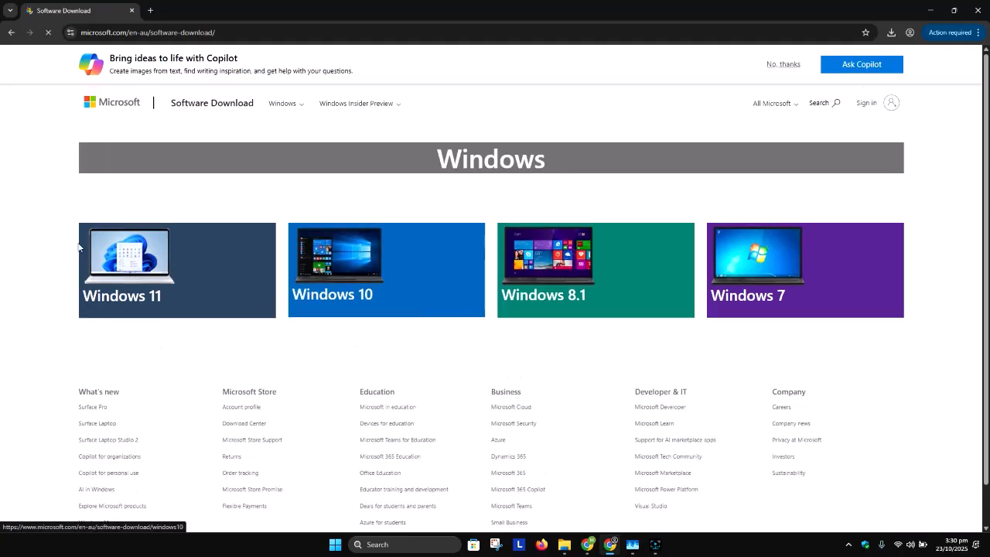
Dismiss the Copilot banner, open the Windows 11 page, and select Windows 11 (multi-edition ISO for x64 devices).
{"action": "left_click", "coordinate": [784, 66]}
{"action": "left_click", "coordinate": [202, 225]}
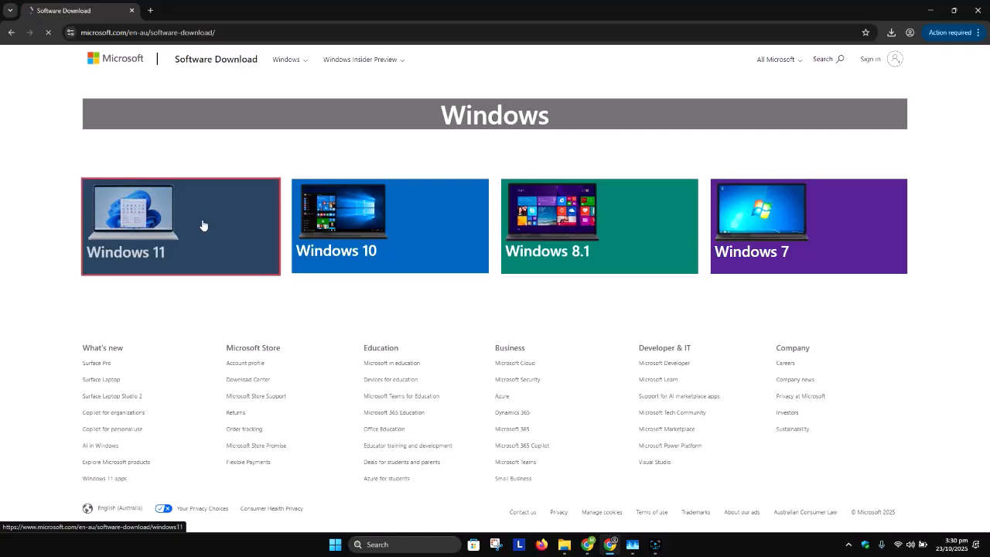
{"action": "scroll", "coordinate": [227, 346], "scroll_direction": "down", "scroll_amount": 1}
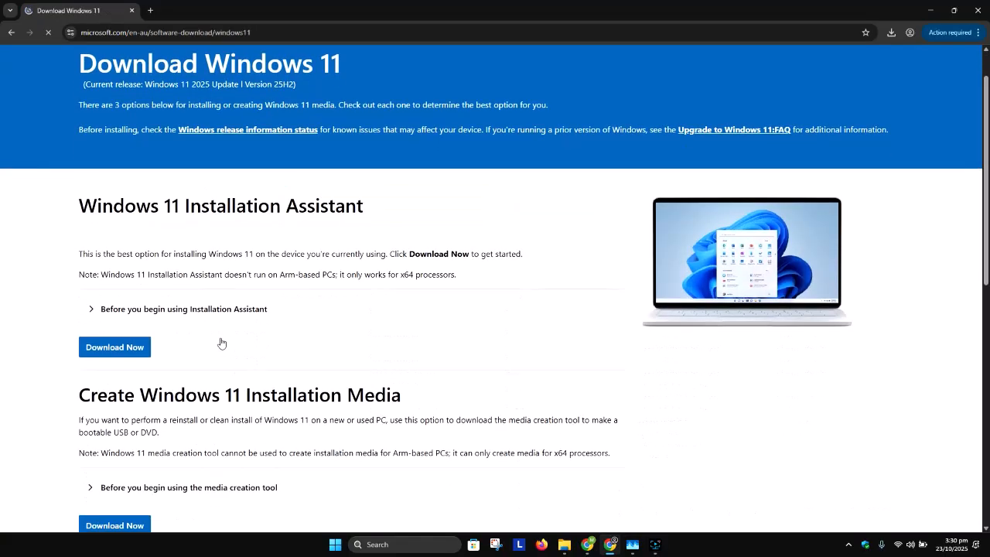
{"action": "scroll", "coordinate": [144, 323], "scroll_direction": "down", "scroll_amount": 1}
{"action": "scroll", "coordinate": [219, 346], "scroll_direction": "down", "scroll_amount": 3}
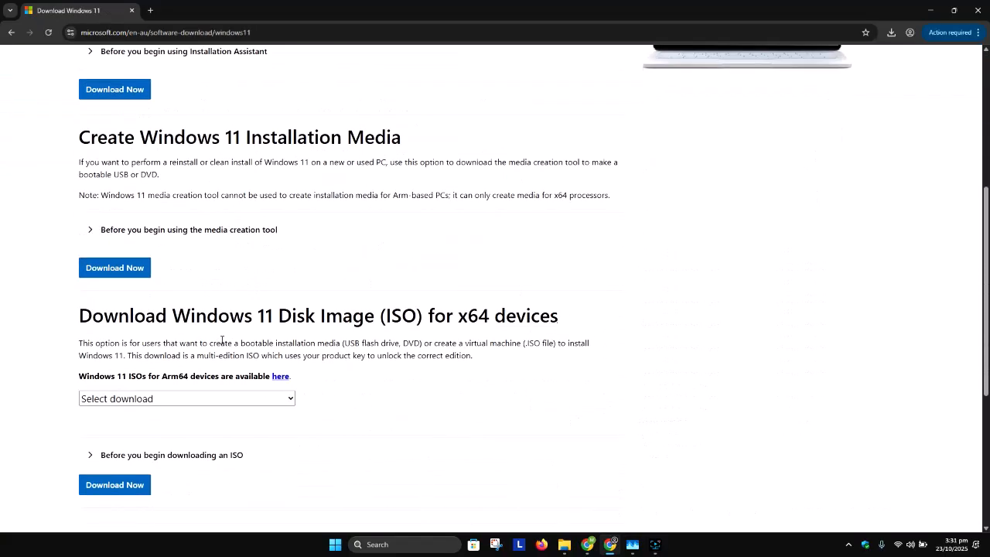
{"action": "left_click", "coordinate": [201, 349]}
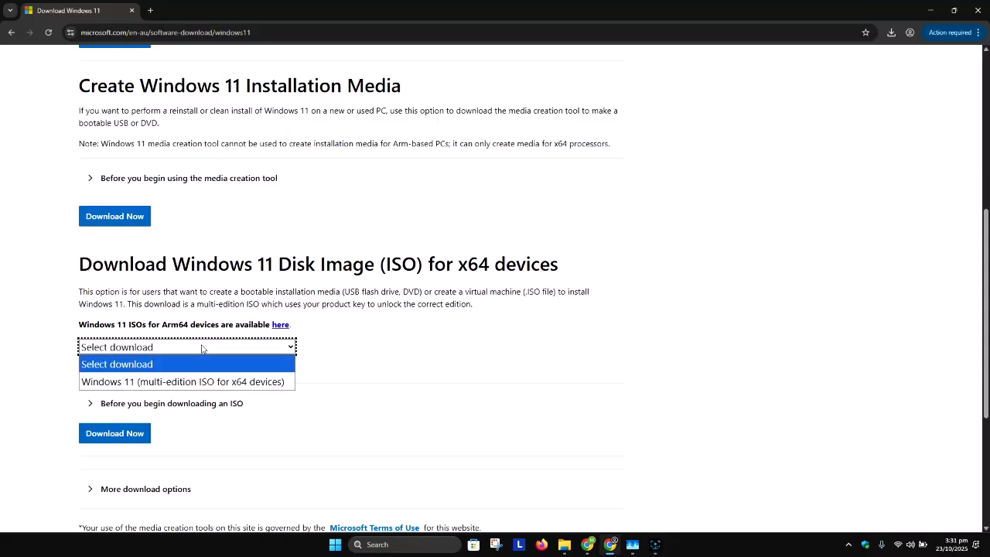
{"action": "left_click", "coordinate": [252, 382]}
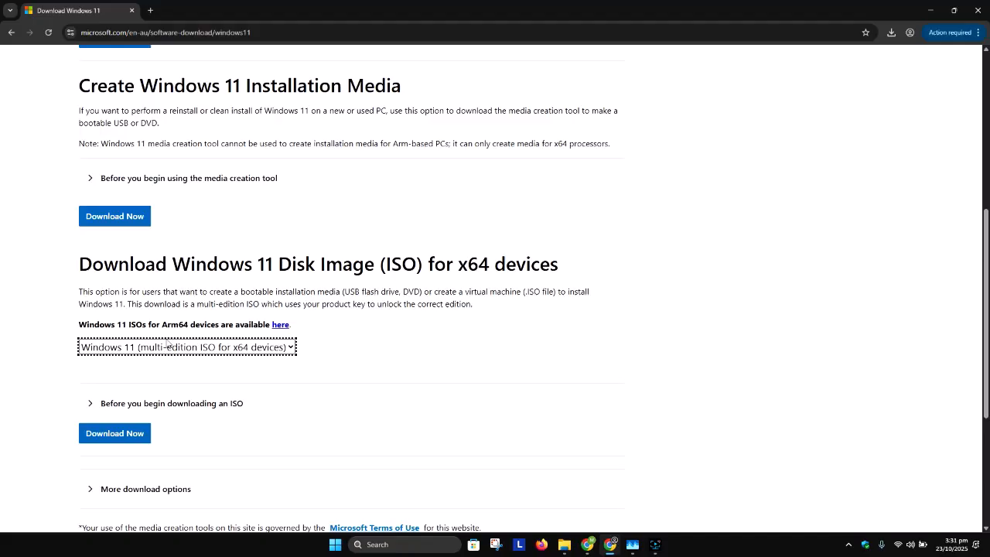
Highlight the Create Windows 11 Installation Media heading and download the media creation tool from that section.
{"action": "scroll", "coordinate": [158, 335], "scroll_direction": "up", "scroll_amount": 2}
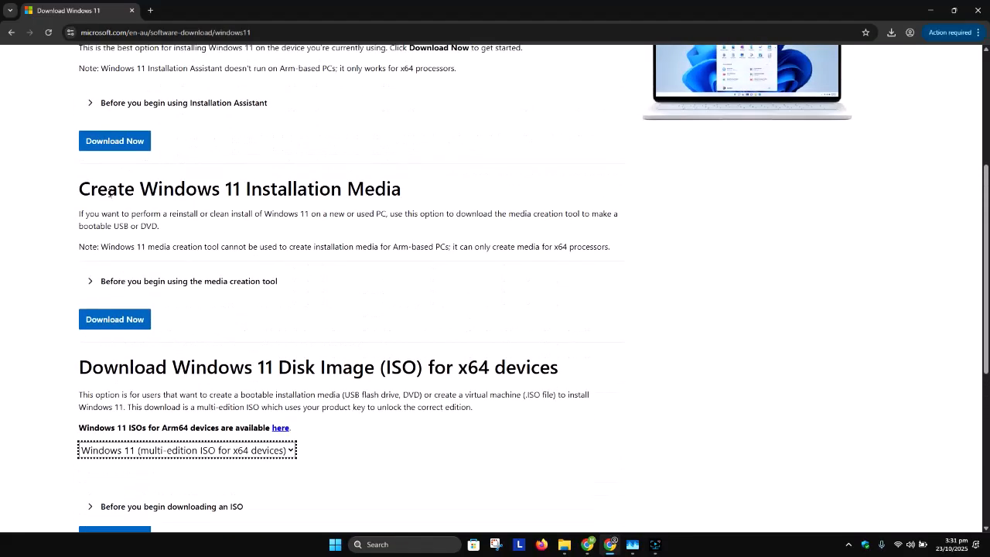
{"action": "left_click_drag", "start_coordinate": [90, 189], "coordinate": [246, 189]}
{"action": "scroll", "coordinate": [224, 207], "scroll_direction": "up", "scroll_amount": 2}
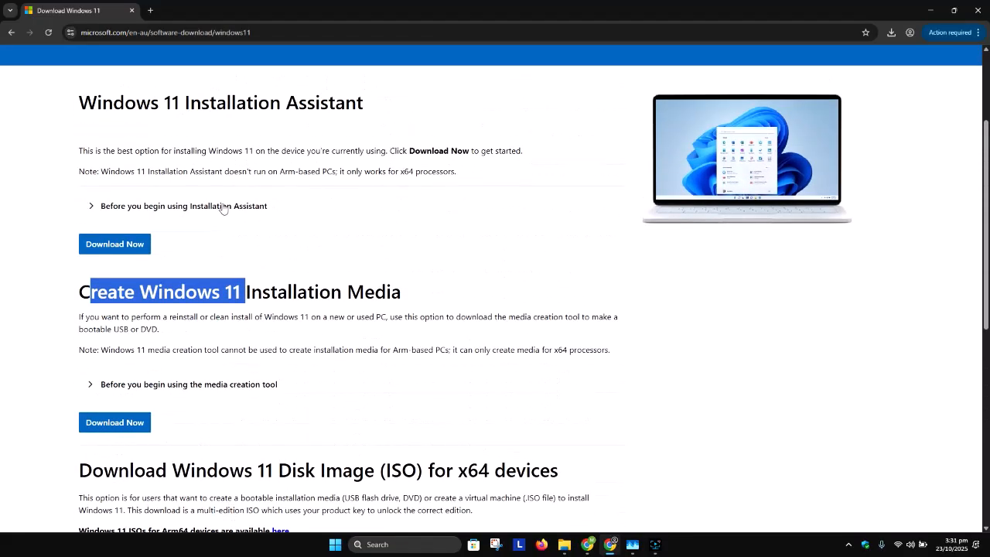
{"action": "scroll", "coordinate": [222, 208], "scroll_direction": "down", "scroll_amount": 3}
{"action": "left_click", "coordinate": [120, 276]}
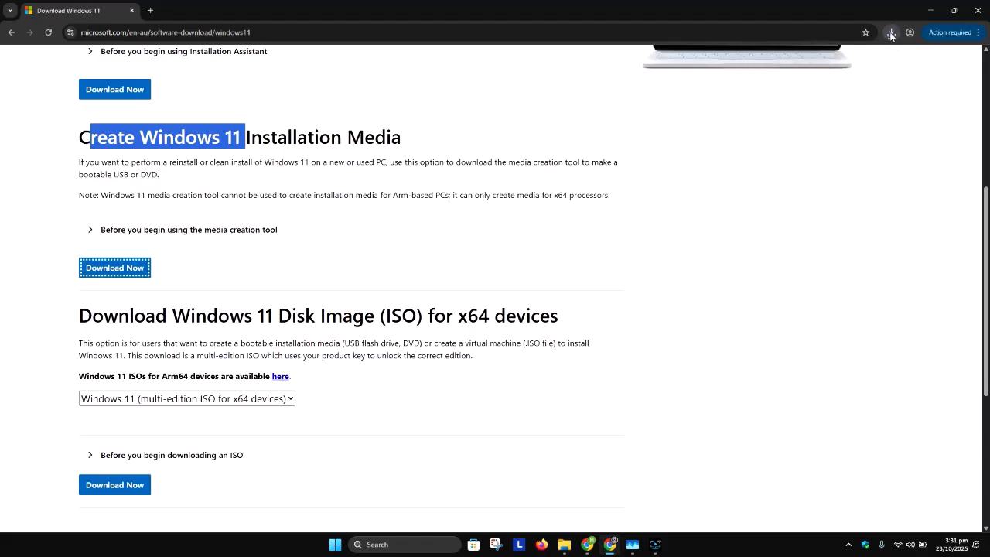
Open the Downloads folder from the download history, launch MediaCreationTool.exe, and minimise the folder window.
{"action": "left_click", "coordinate": [891, 33]}
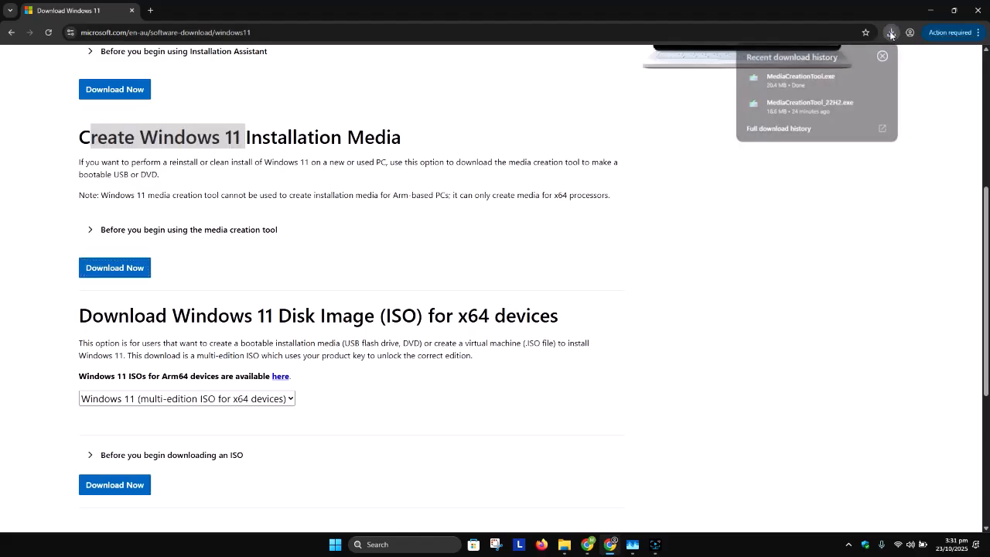
{"action": "left_click", "coordinate": [863, 78]}
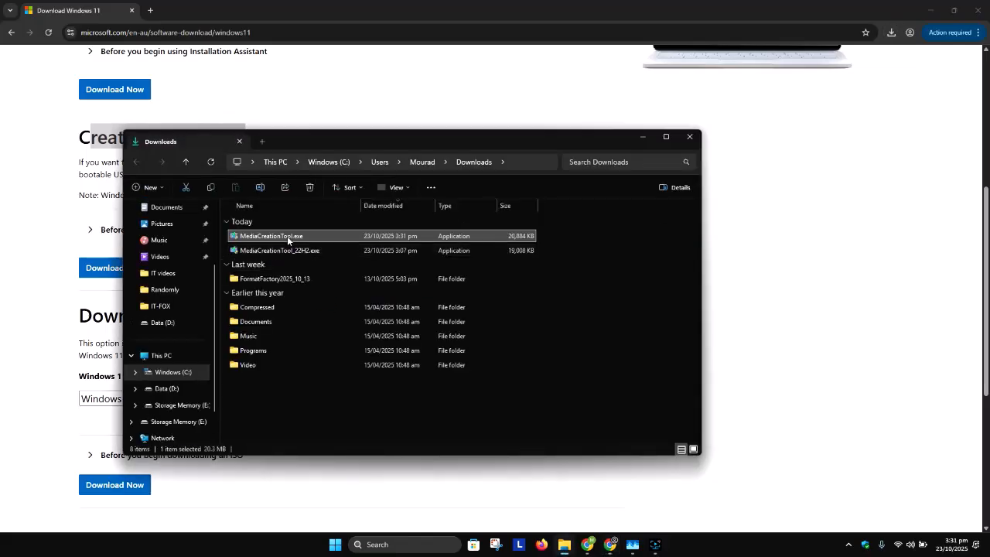
{"action": "double_click", "coordinate": [287, 236]}
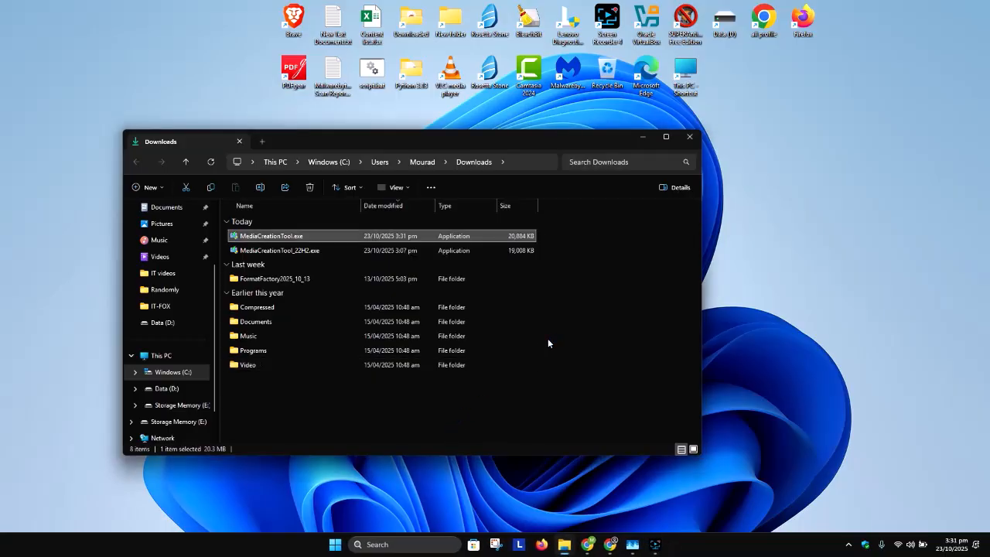
{"action": "left_click", "coordinate": [642, 140]}
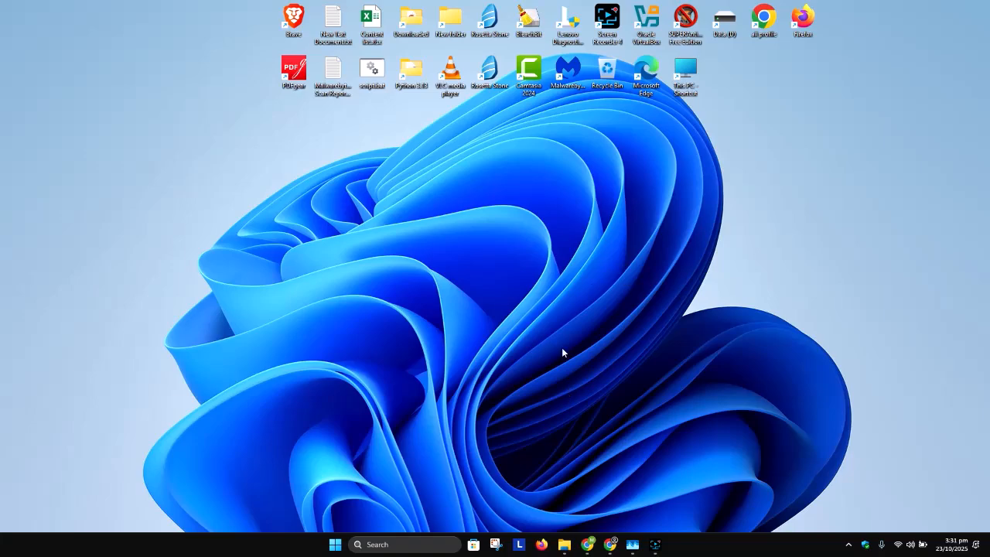
{"action": "left_click", "coordinate": [654, 545]}
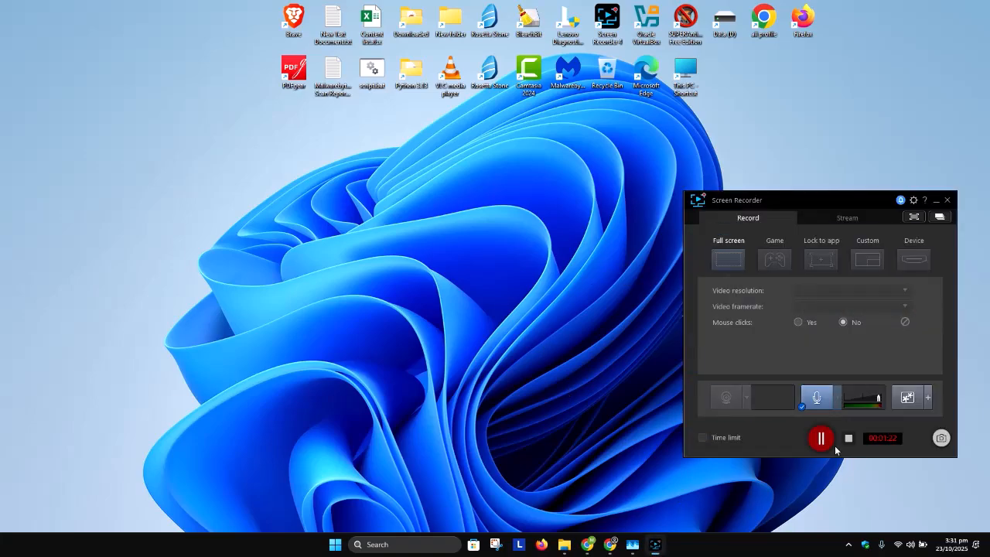
{"action": "left_click", "coordinate": [654, 545]}
{"action": "left_click", "coordinate": [610, 545]}
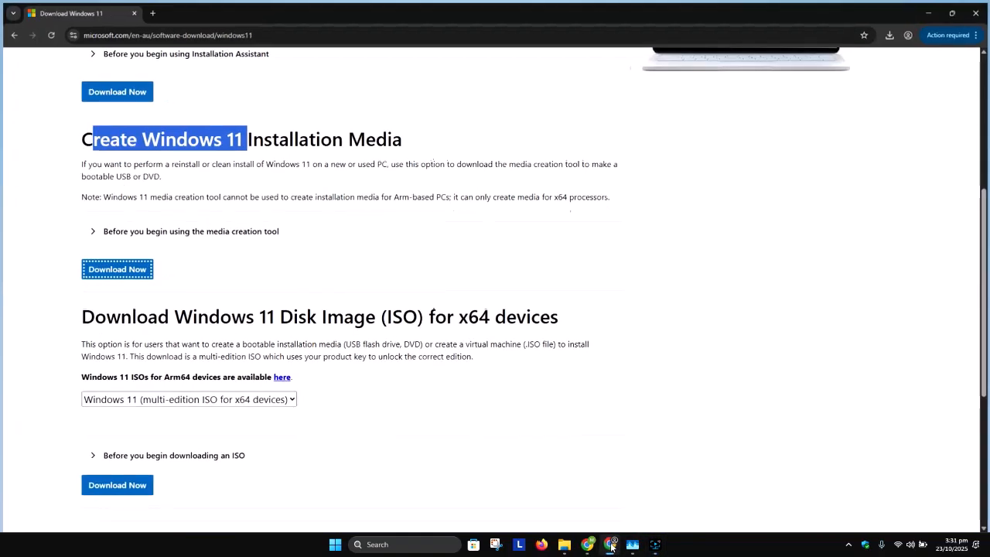
Reopen the Downloads folder and run MediaCreationTool.exe as administrator.
{"action": "left_click", "coordinate": [891, 33]}
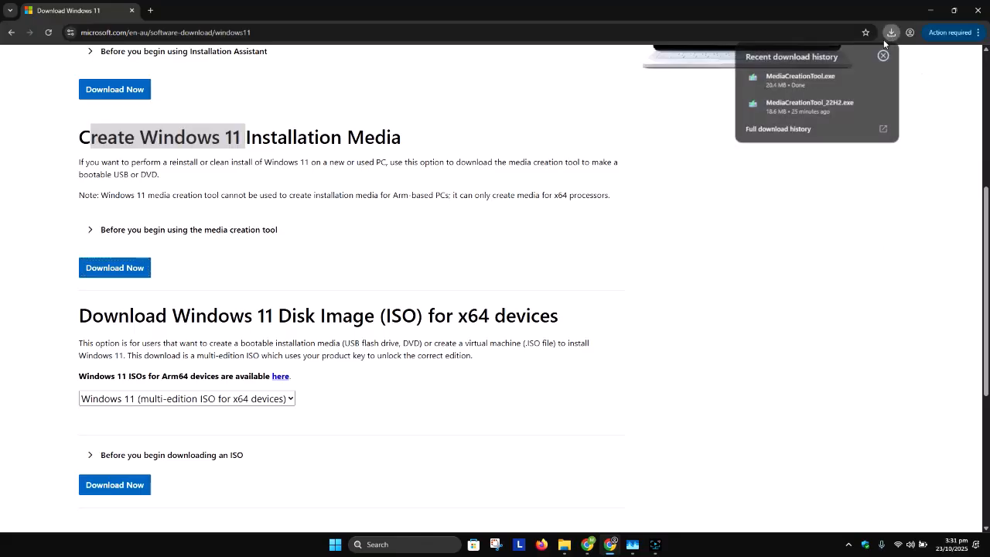
{"action": "left_click", "coordinate": [863, 78]}
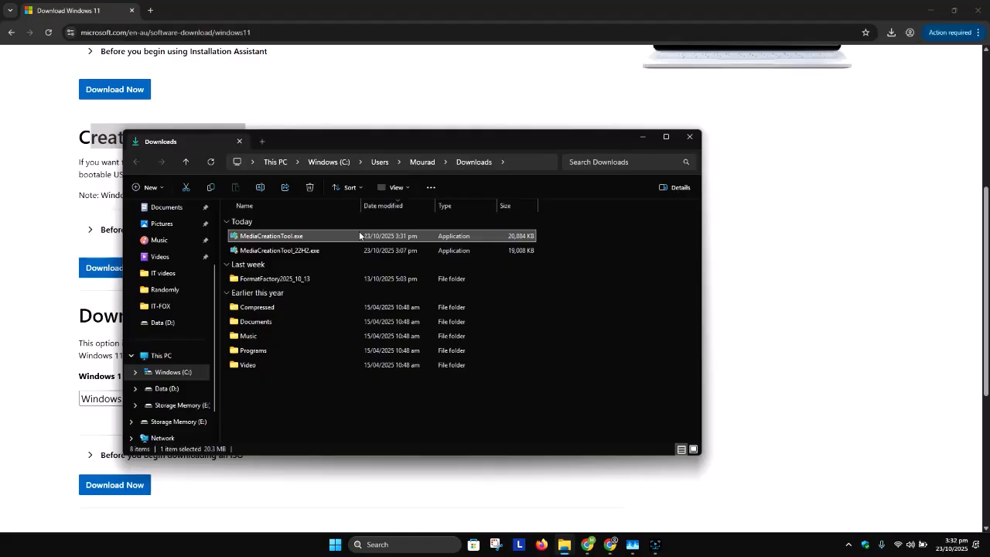
{"action": "right_click", "coordinate": [359, 235]}
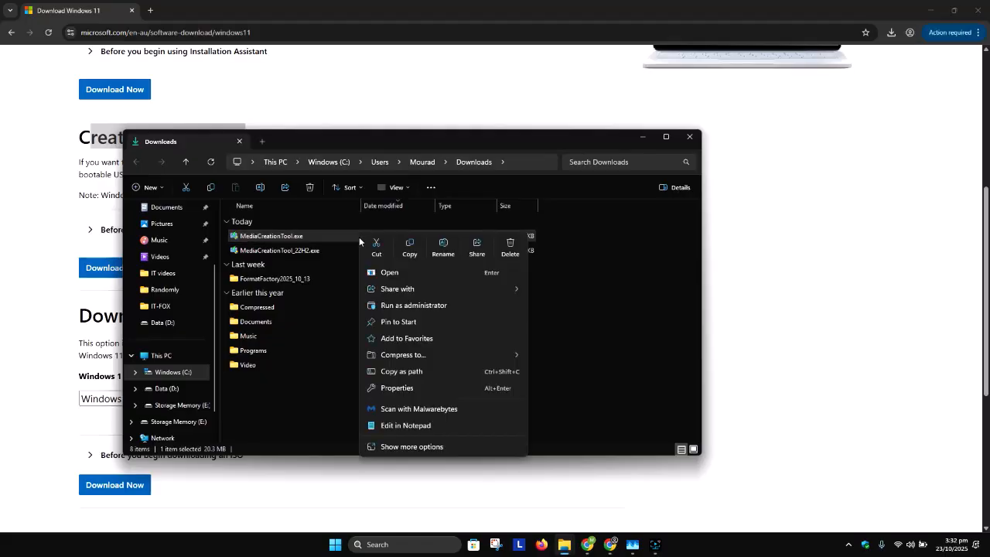
{"action": "left_click", "coordinate": [385, 306]}
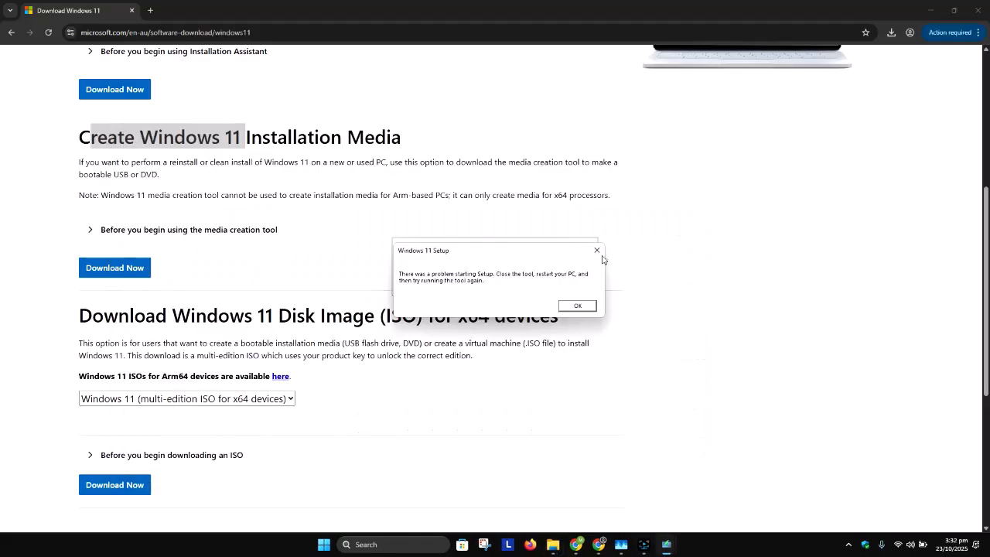
{"action": "left_click", "coordinate": [602, 257]}
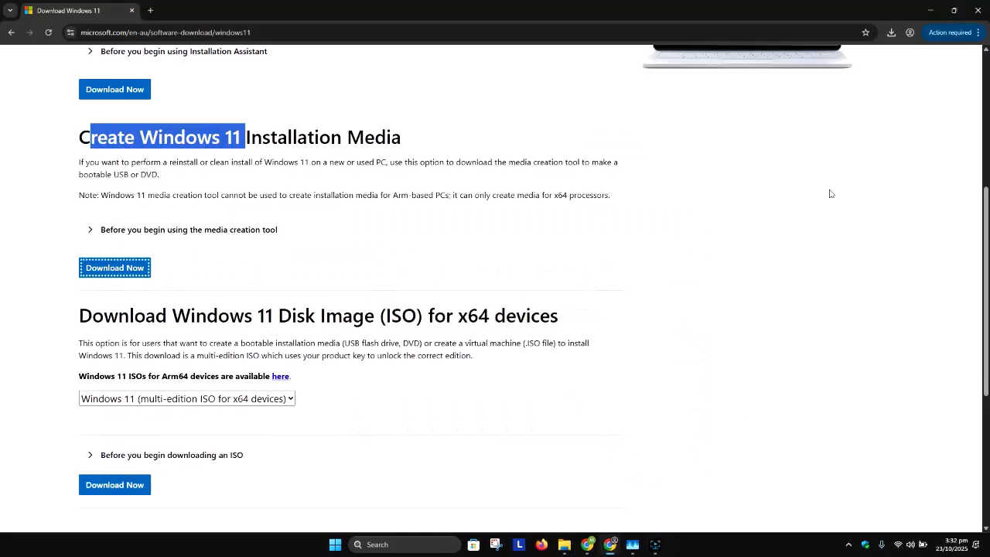
Move the Windows 11 Setup window and accept the Microsoft software license terms.
{"action": "left_click", "coordinate": [655, 544]}
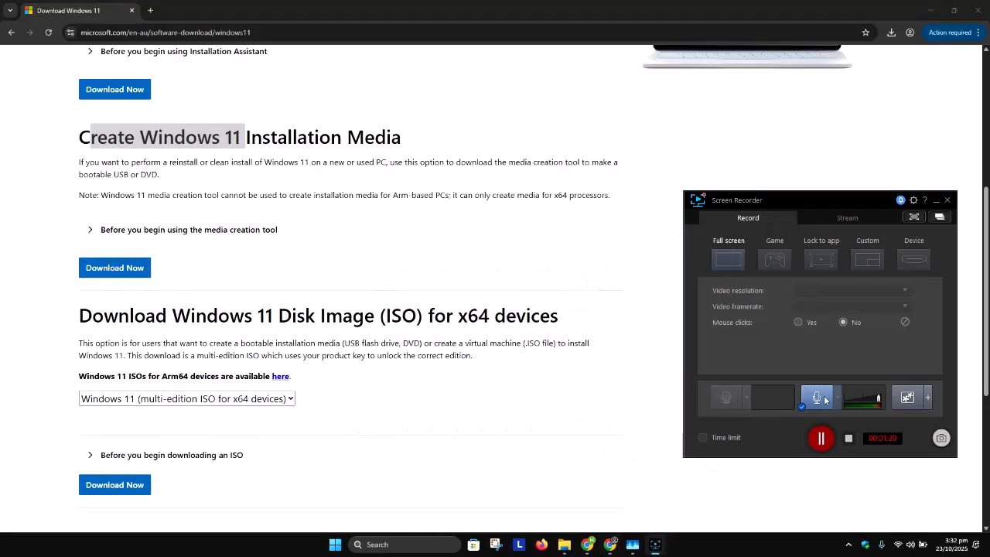
{"action": "left_click", "coordinate": [821, 438]}
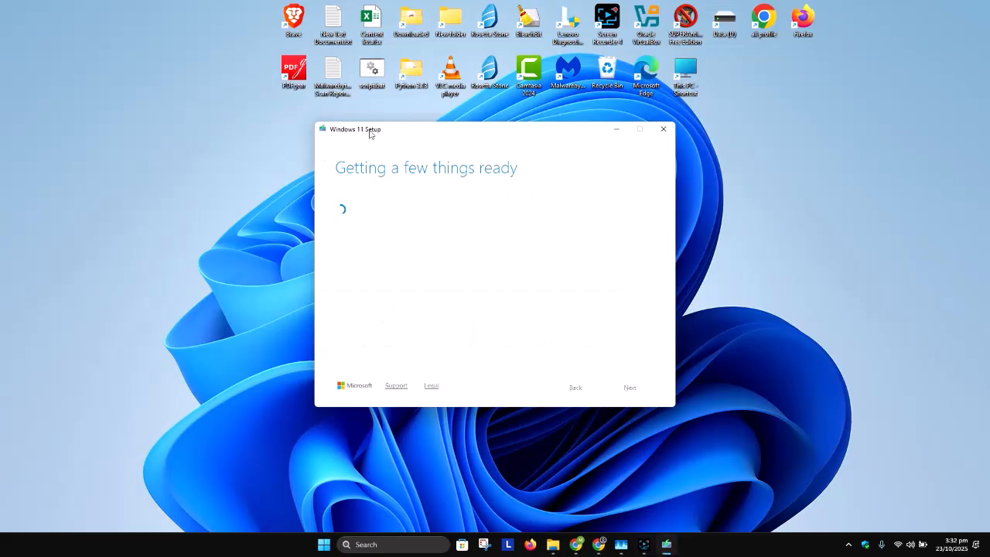
{"action": "left_click_drag", "start_coordinate": [370, 135], "coordinate": [323, 120]}
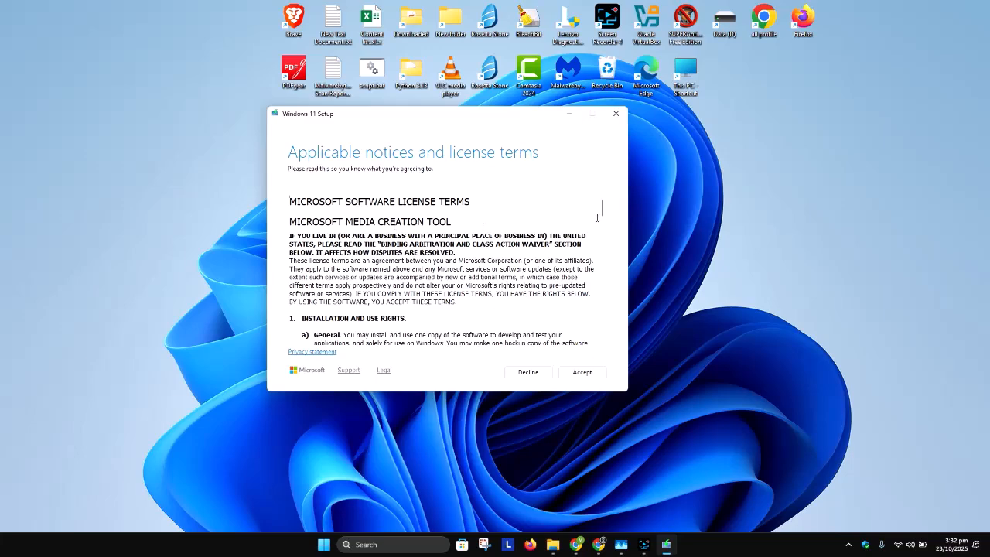
{"action": "left_click_drag", "start_coordinate": [477, 198], "coordinate": [274, 199]}
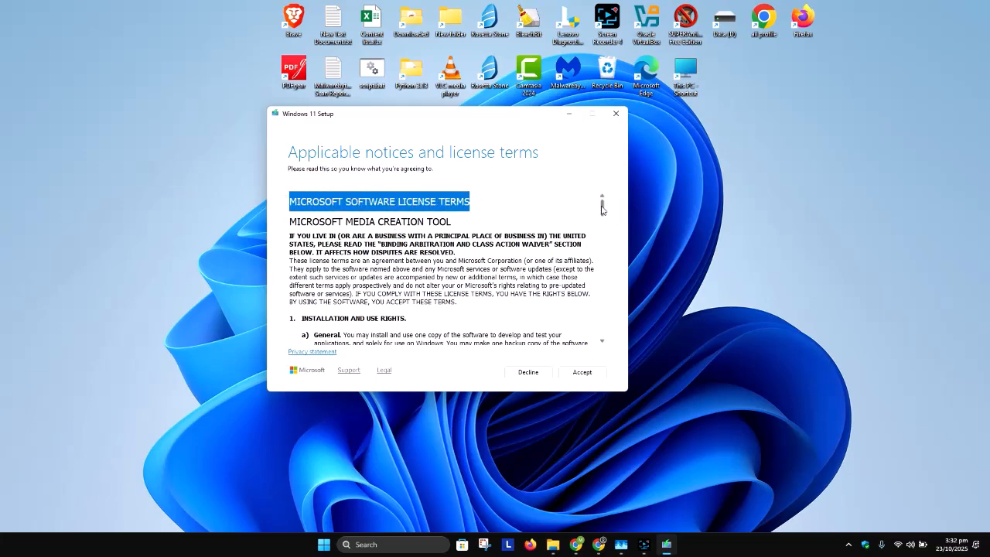
{"action": "scroll", "coordinate": [583, 339], "scroll_direction": "down", "scroll_amount": 15}
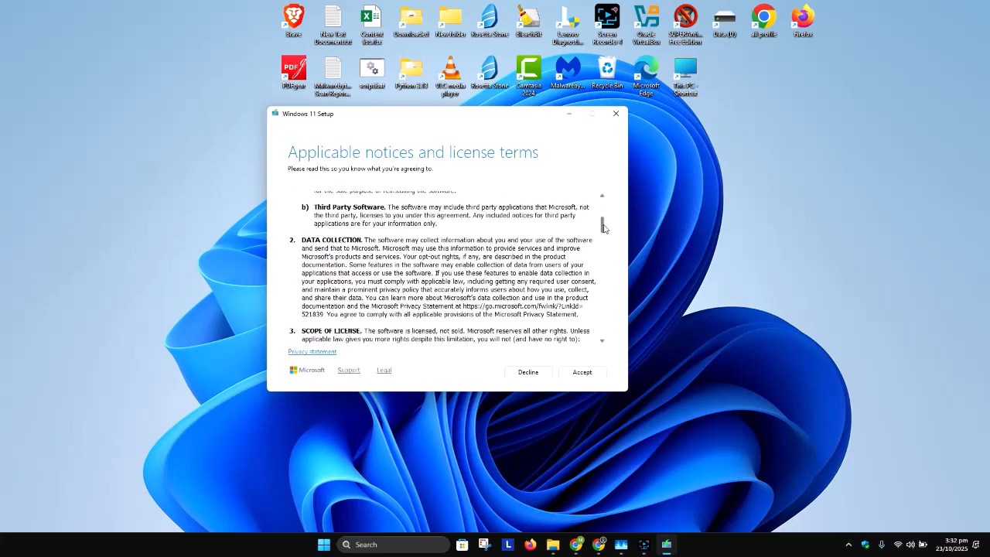
{"action": "left_click", "coordinate": [592, 375]}
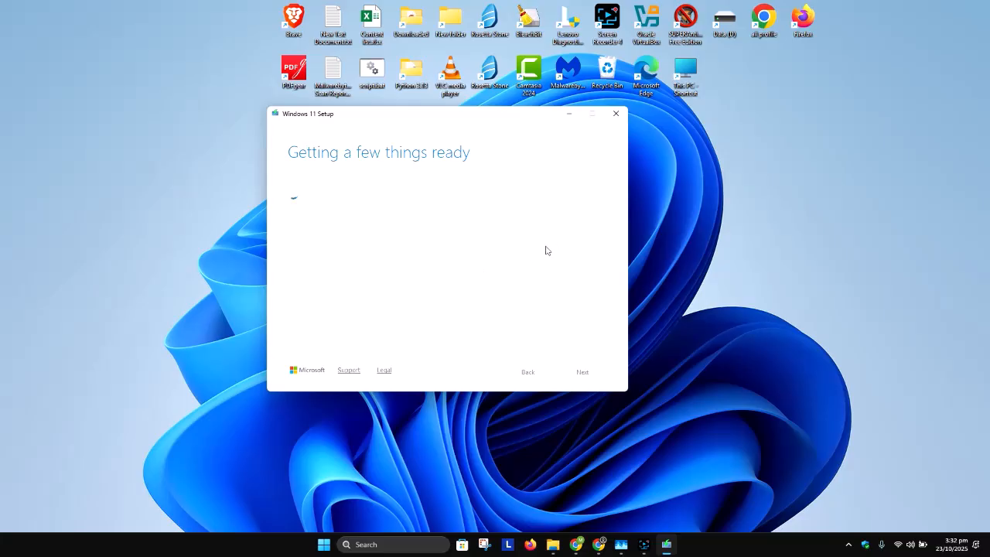
Clear the recommended-options checkbox, keep English (United States) and Windows 11 edition, and continue to media selection.
{"action": "left_click", "coordinate": [643, 544]}
{"action": "left_click", "coordinate": [815, 437]}
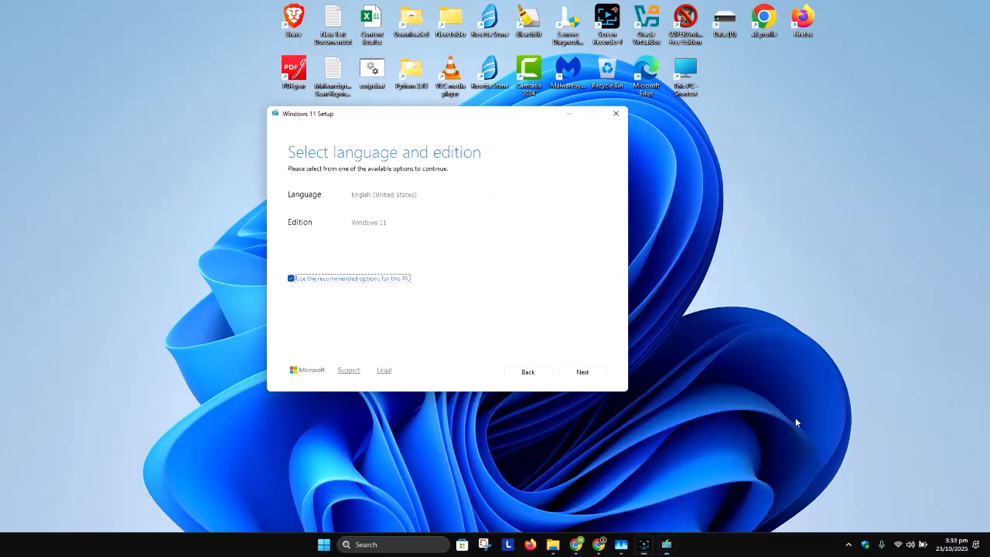
{"action": "left_click", "coordinate": [319, 283]}
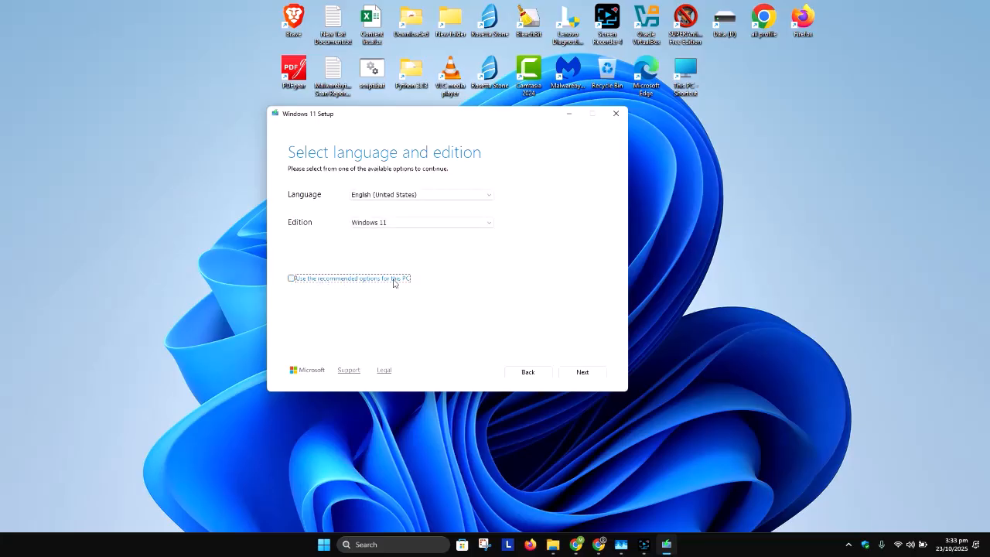
{"action": "left_click", "coordinate": [403, 195]}
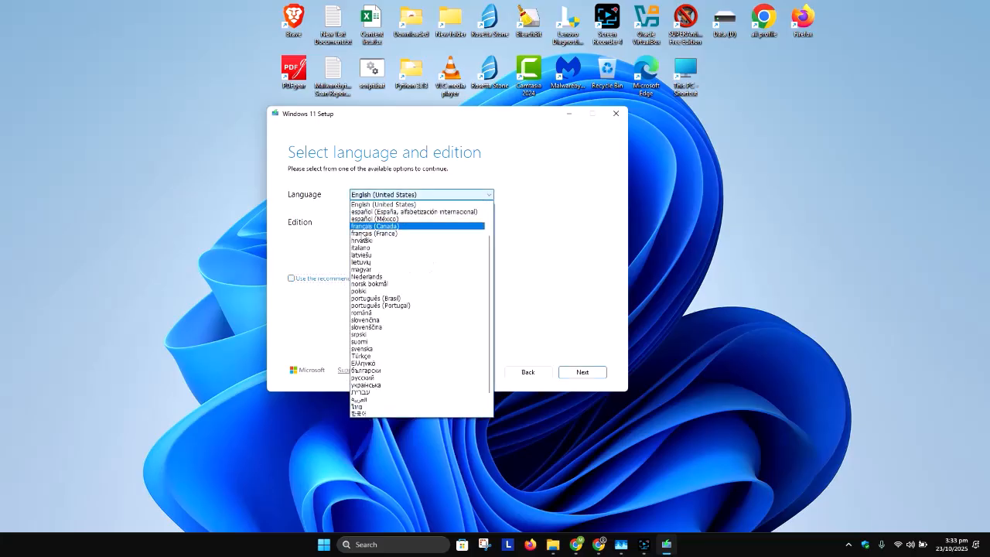
{"action": "left_click", "coordinate": [531, 235]}
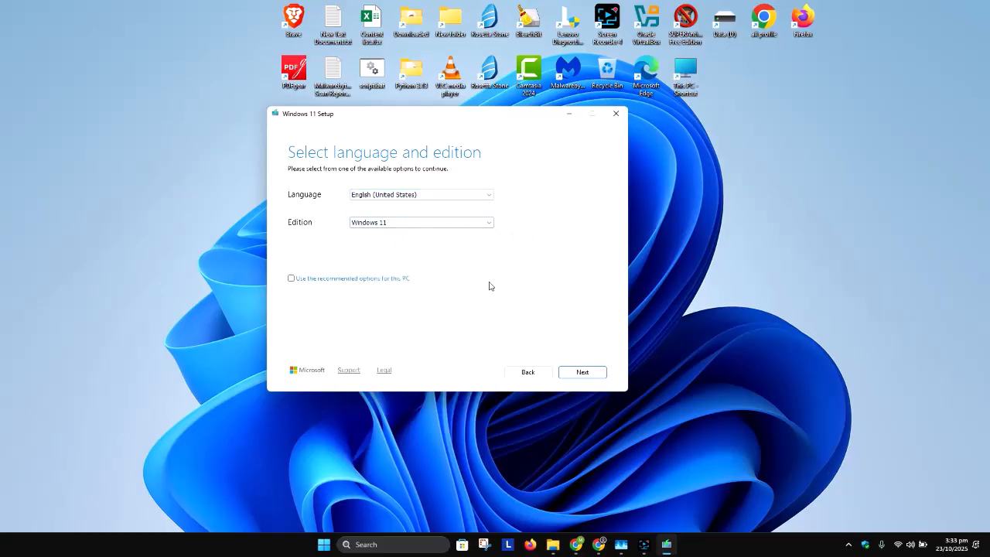
{"action": "left_click", "coordinate": [584, 375]}
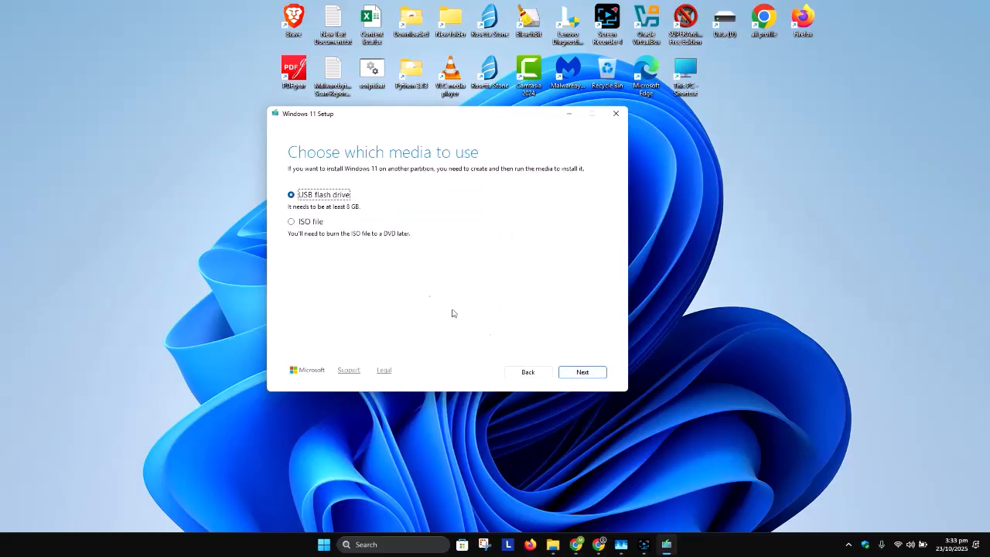
Choose ISO file as the media and save it as Windows 11.iso on the Data (D:) drive.
{"action": "left_click", "coordinate": [306, 225]}
{"action": "left_click", "coordinate": [588, 375]}
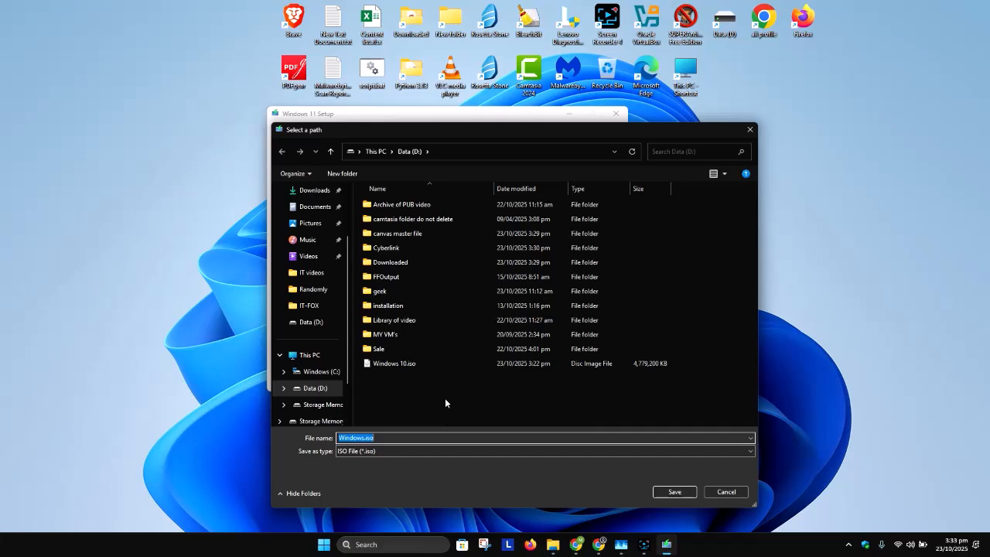
{"action": "left_click", "coordinate": [433, 439]}
{"action": "left_click", "coordinate": [675, 492]}
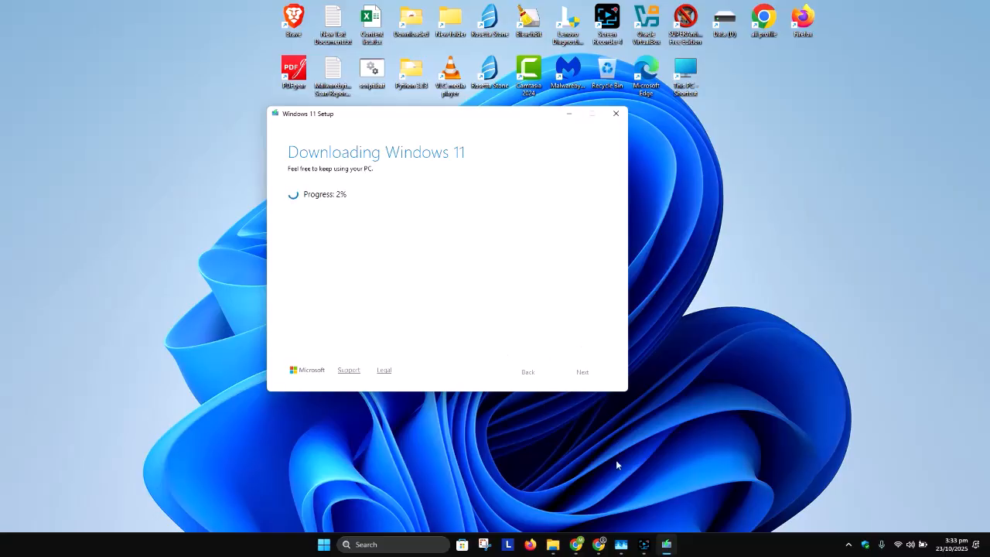
{"action": "left_click", "coordinate": [643, 544]}
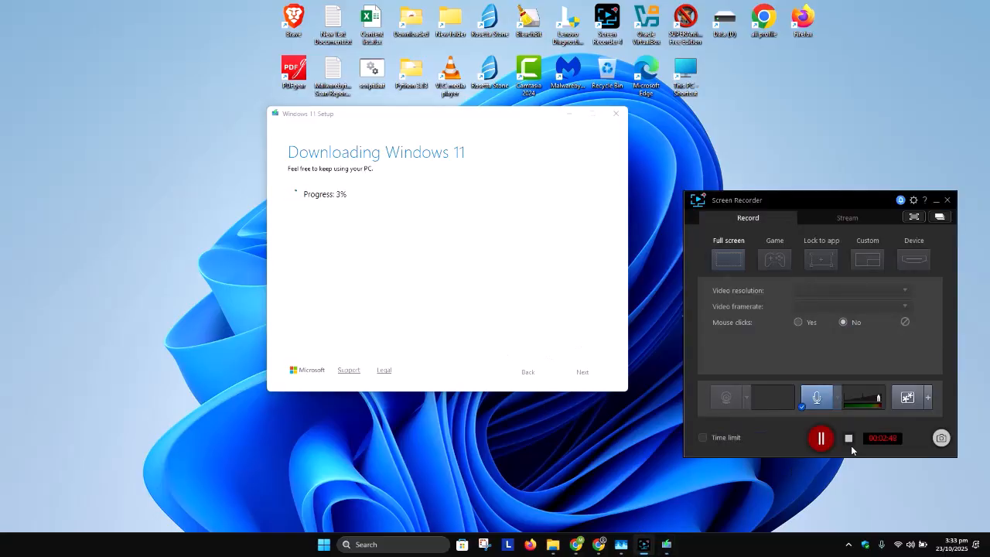
{"action": "left_click", "coordinate": [817, 438]}
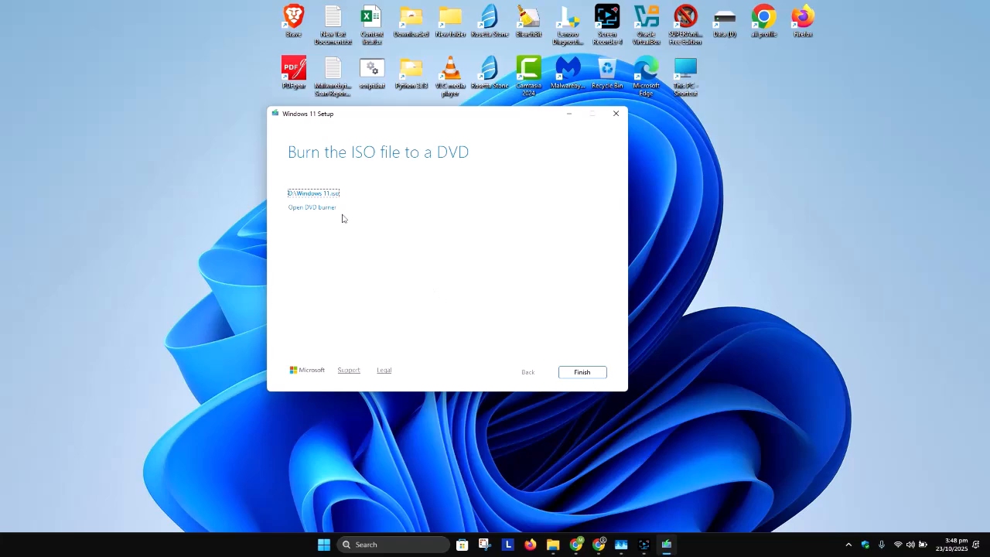
Open the saved Windows 11.iso location, minimise that folder, and finish the Windows 11 Setup.
{"action": "left_click", "coordinate": [299, 195]}
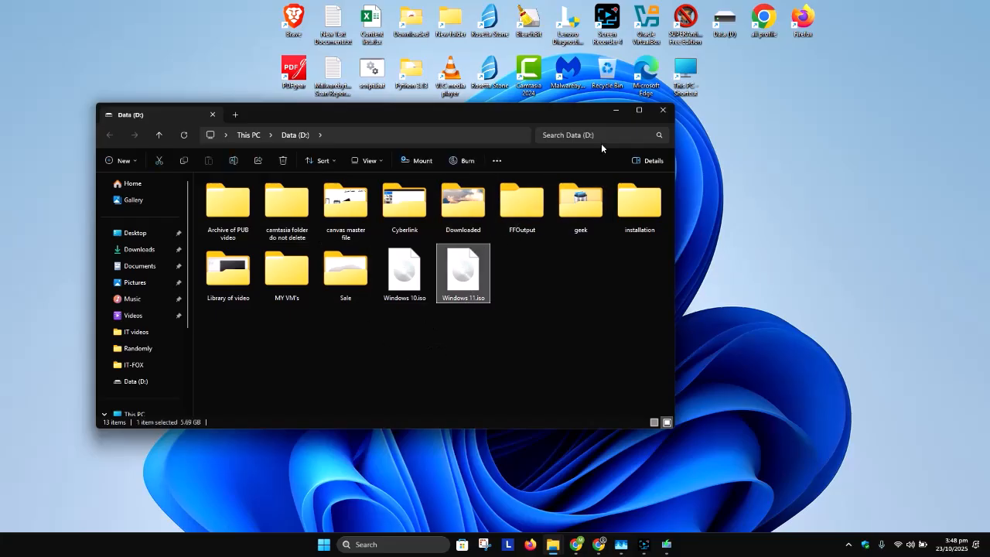
{"action": "left_click", "coordinate": [615, 110]}
{"action": "left_click", "coordinate": [590, 373]}
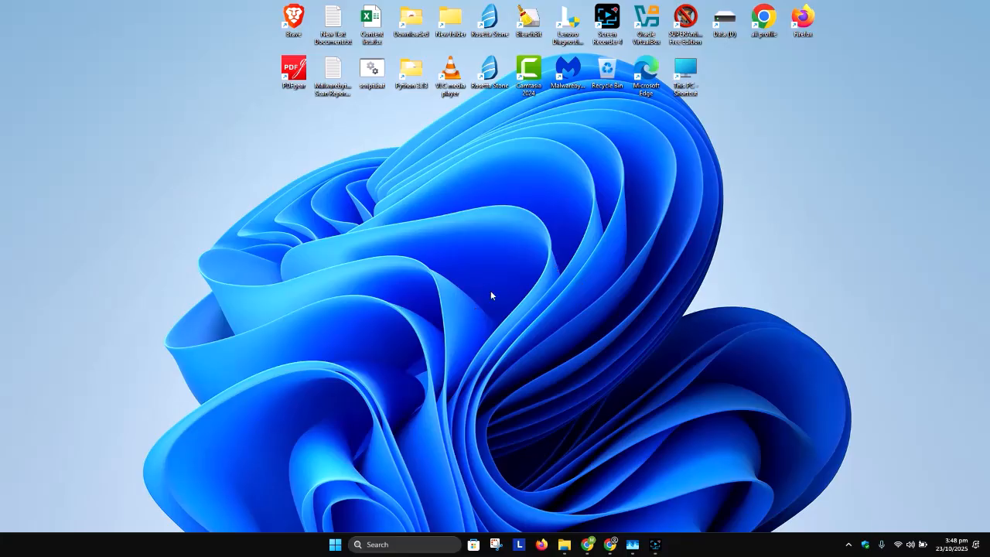
Search Google for rufus.
{"action": "left_click", "coordinate": [655, 545]}
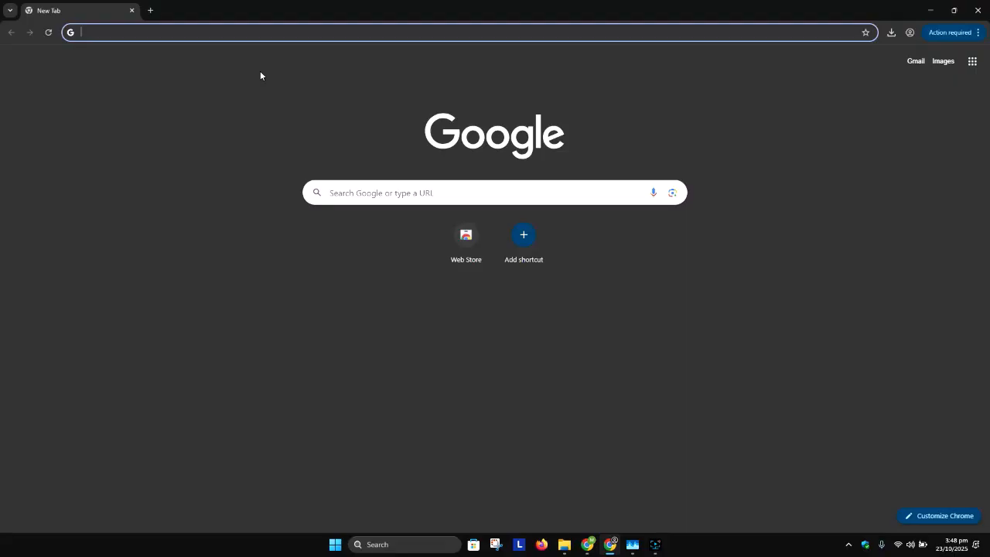
{"action": "type", "text": "rufus"}
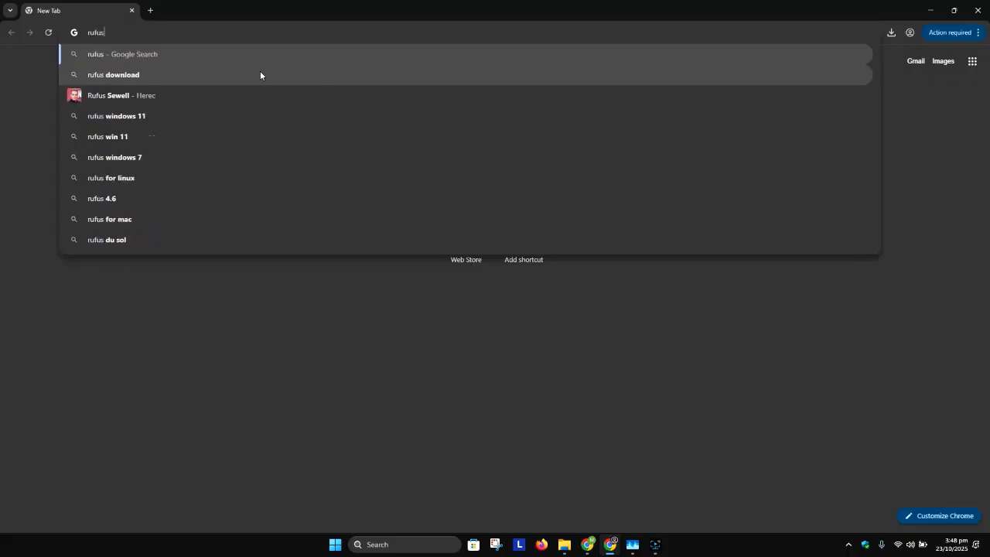
{"action": "key", "text": "Return"}
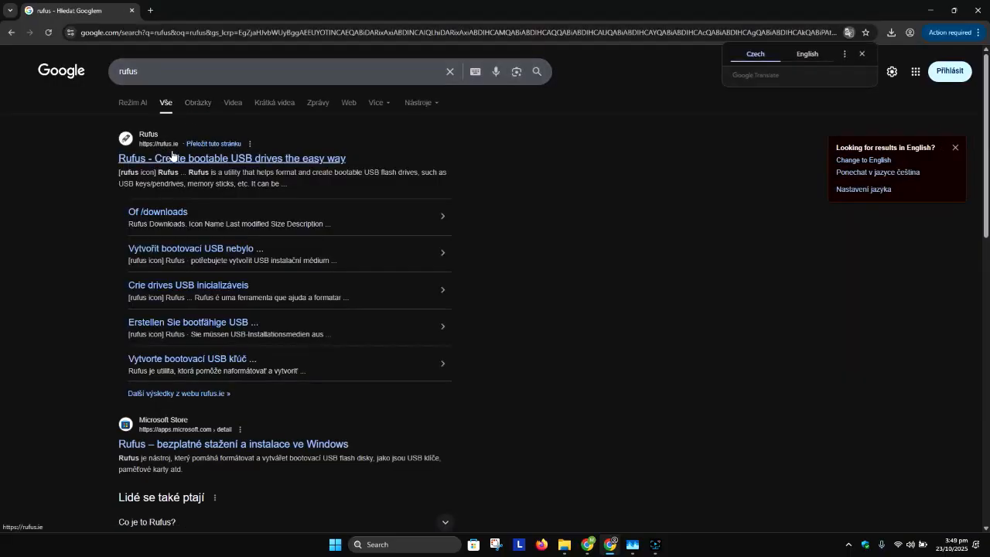
Open the Rufus website, consent to the data prompt, and scroll to the Download section.
{"action": "left_click", "coordinate": [137, 164]}
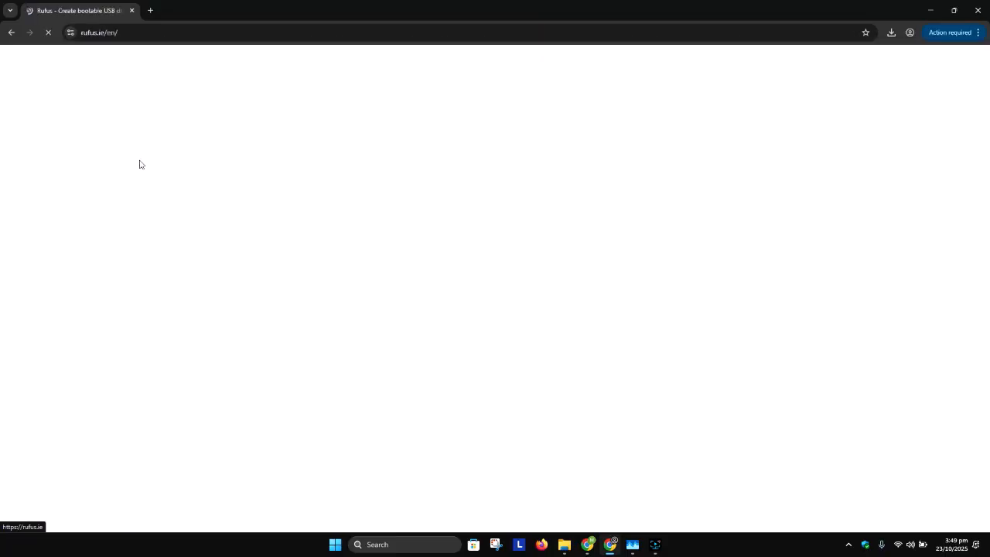
{"action": "scroll", "coordinate": [328, 220], "scroll_direction": "down", "scroll_amount": 1}
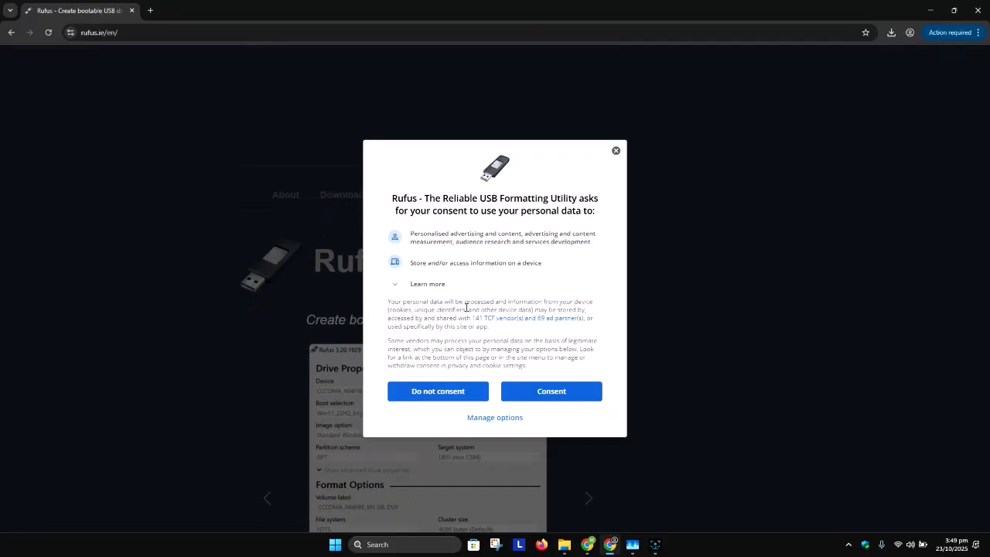
{"action": "left_click", "coordinate": [535, 391]}
{"action": "scroll", "coordinate": [363, 254], "scroll_direction": "down", "scroll_amount": 5}
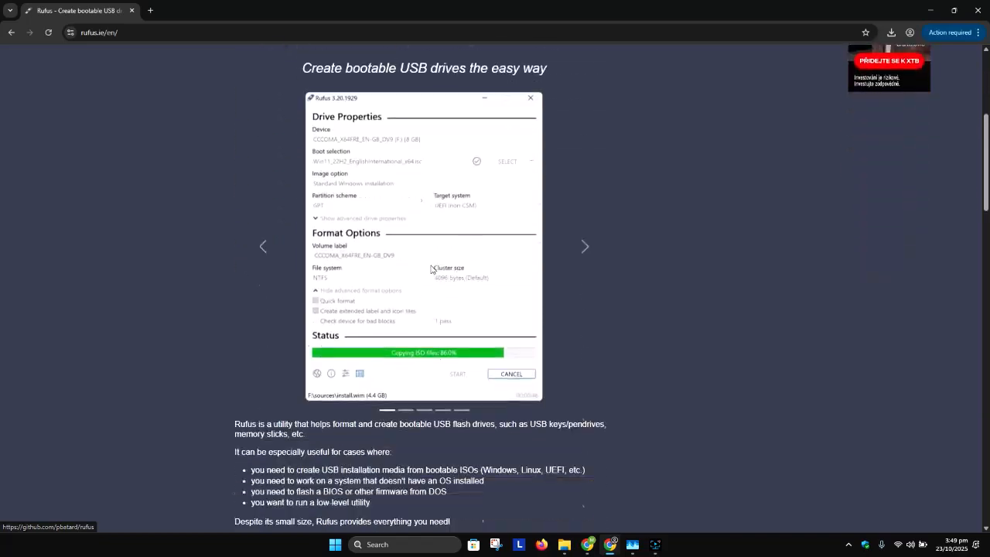
{"action": "scroll", "coordinate": [366, 222], "scroll_direction": "down", "scroll_amount": 2}
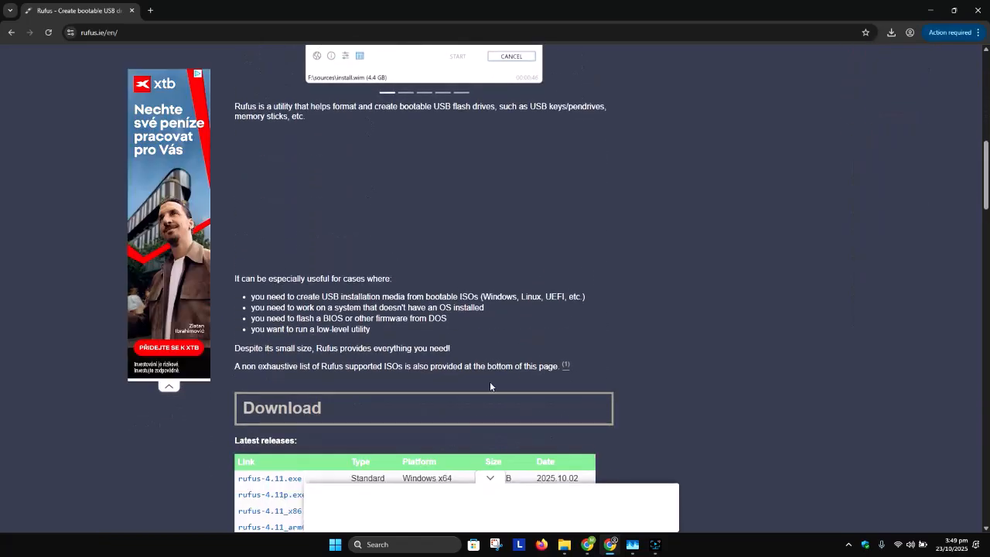
{"action": "scroll", "coordinate": [290, 411], "scroll_direction": "down", "scroll_amount": 2}
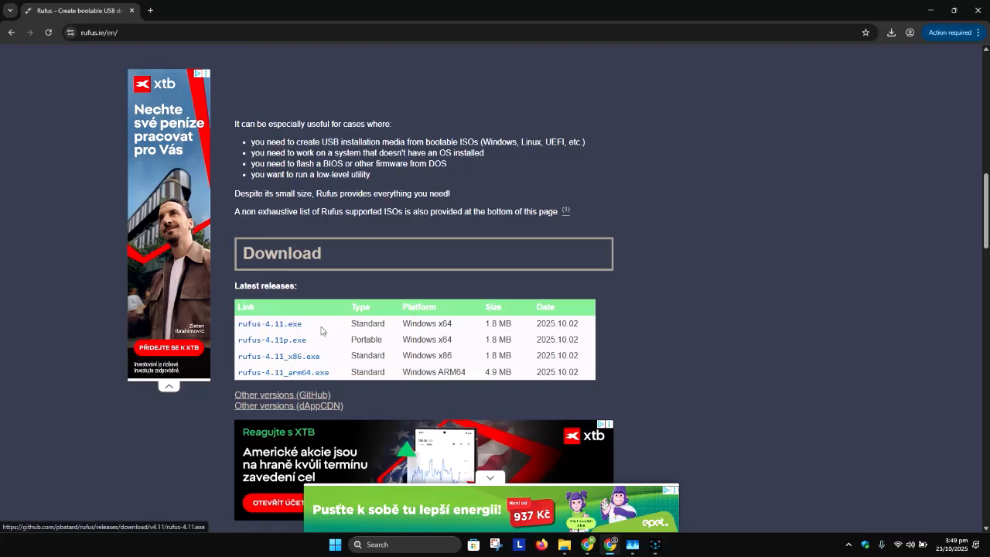
Compare the Rufus release platforms and check the system's architecture in the dxdiag tool.
{"action": "left_click_drag", "start_coordinate": [460, 326], "coordinate": [400, 326]}
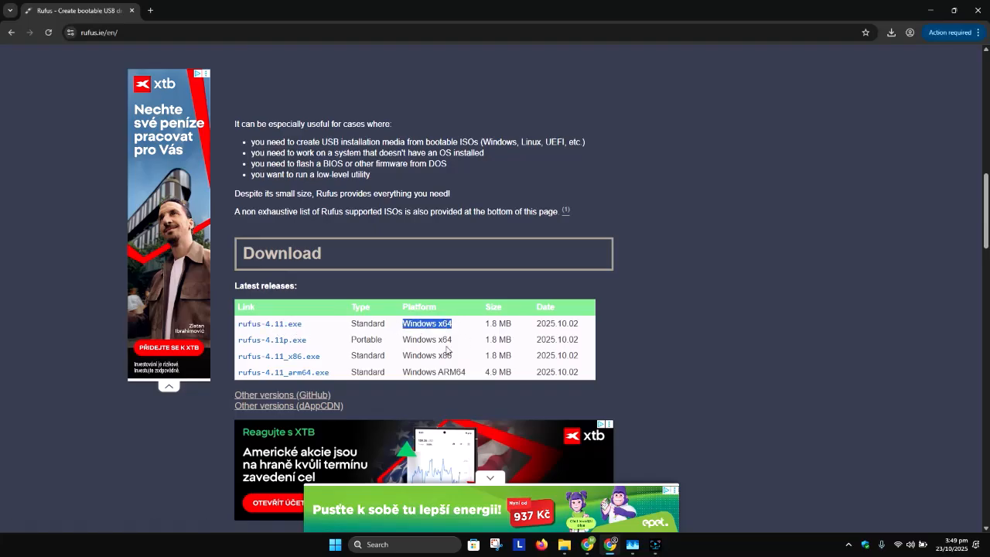
{"action": "left_click_drag", "start_coordinate": [463, 358], "coordinate": [401, 360]}
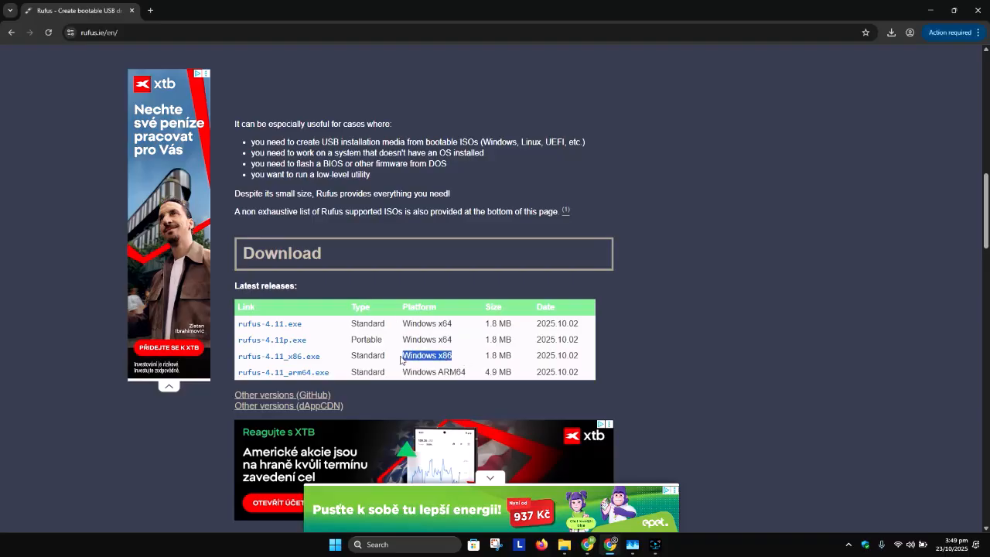
{"action": "left_click", "coordinate": [377, 544]}
{"action": "type", "text": "dx"}
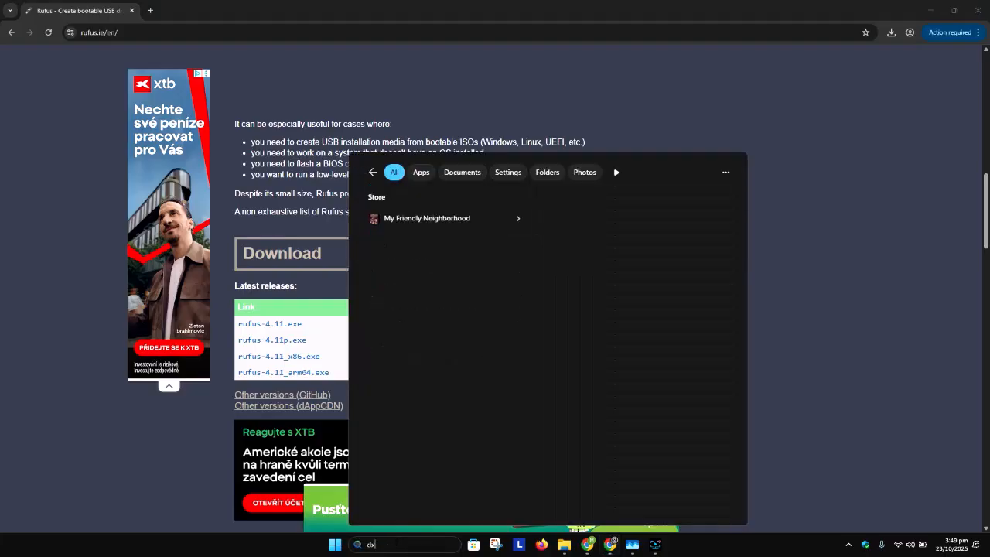
{"action": "type", "text": "diag"}
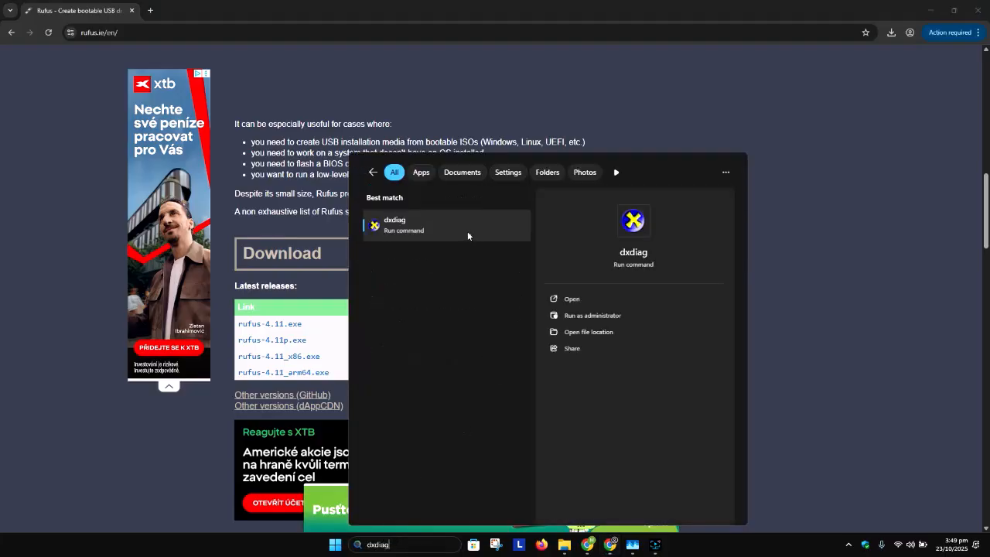
{"action": "left_click", "coordinate": [464, 234]}
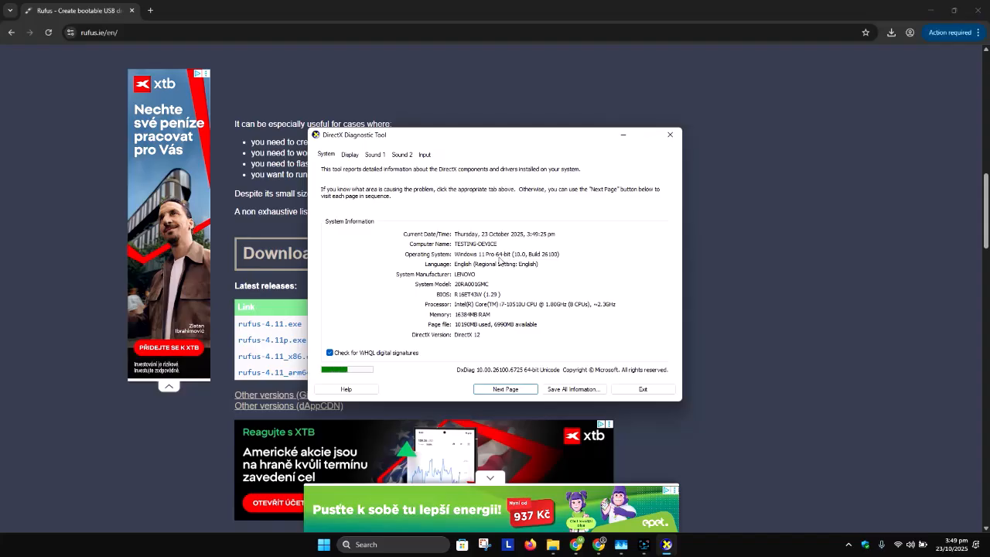
{"action": "left_click", "coordinate": [670, 135]}
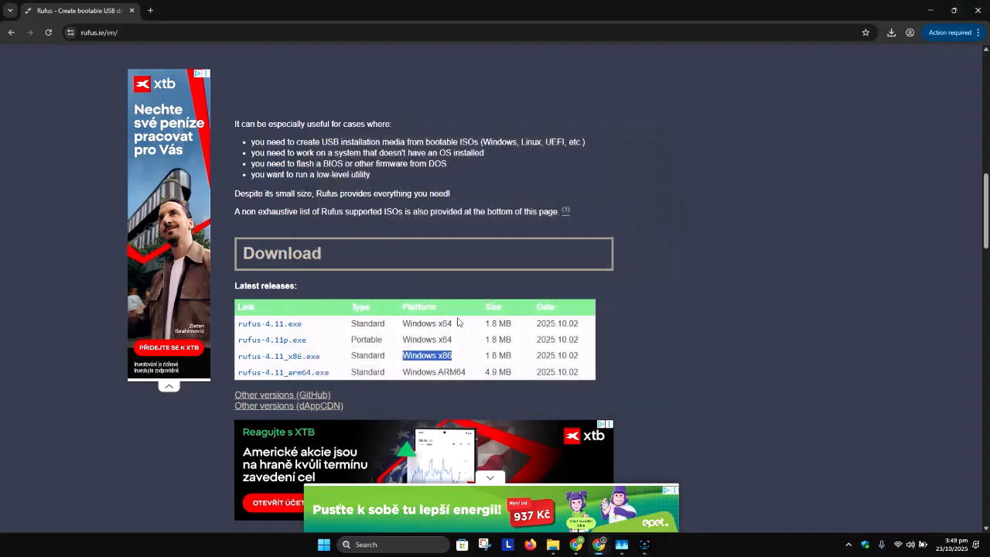
Download rufus-4.11.exe and dismiss the ad that appears.
{"action": "left_click", "coordinate": [287, 326]}
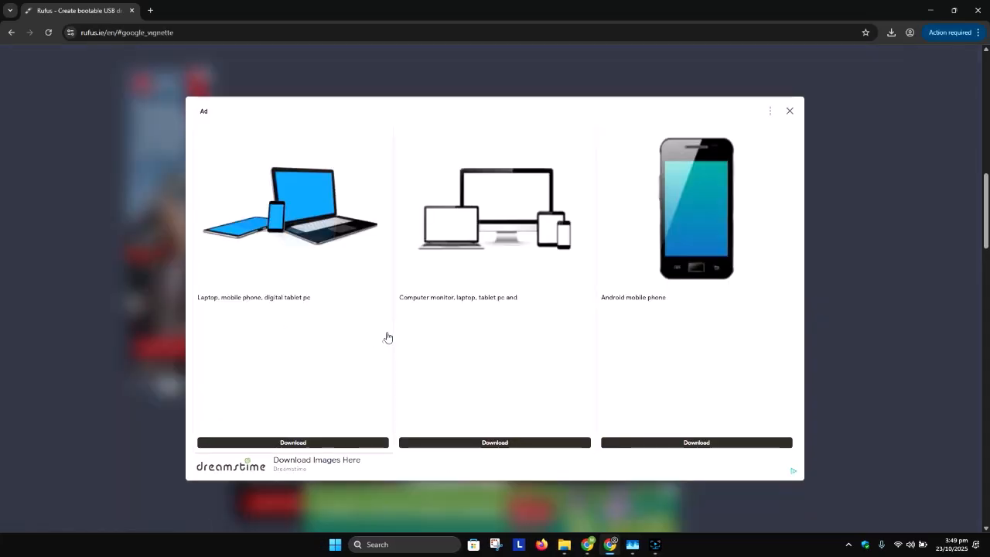
{"action": "left_click", "coordinate": [791, 113]}
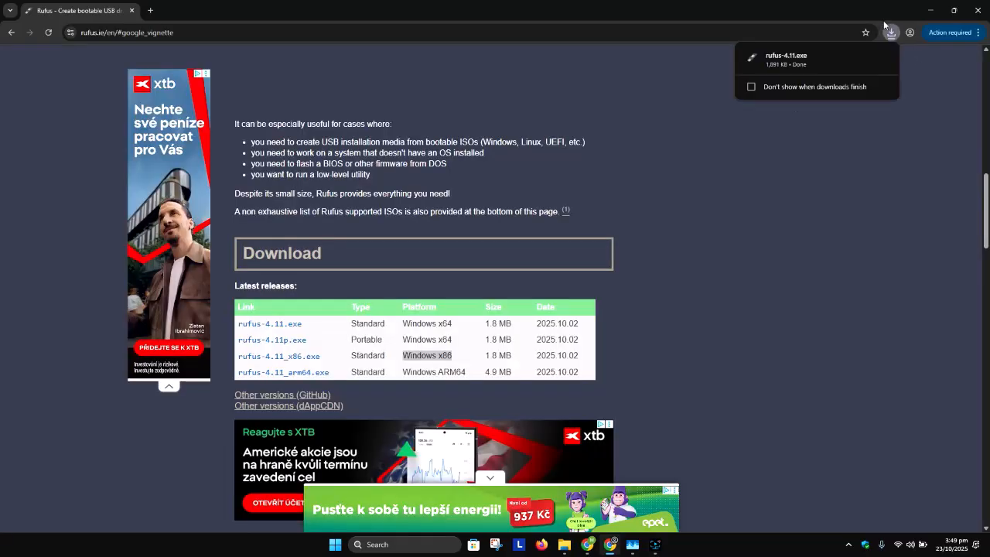
Show rufus-4.11.exe in the Downloads folder, minimise the browser, and launch Rufus.
{"action": "left_click", "coordinate": [864, 57]}
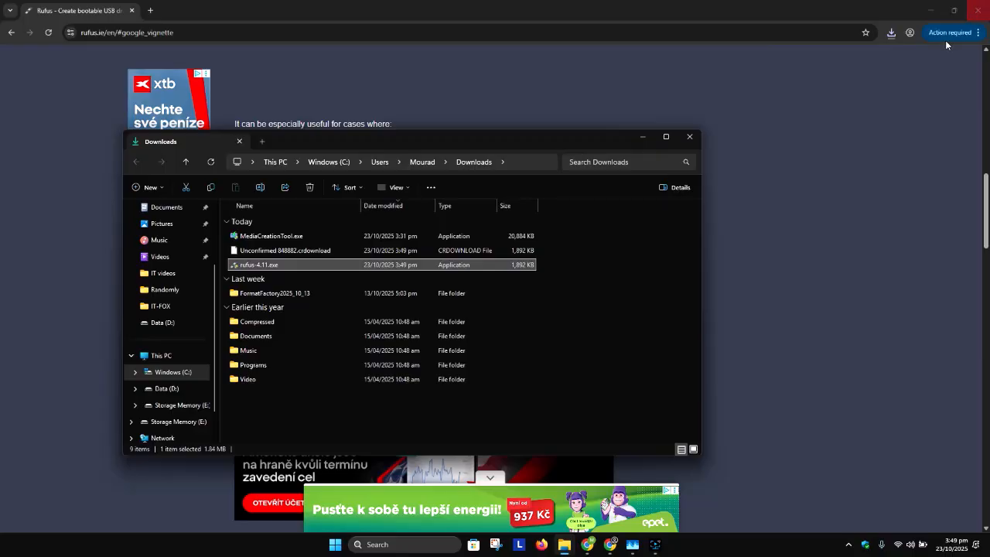
{"action": "left_click", "coordinate": [932, 11]}
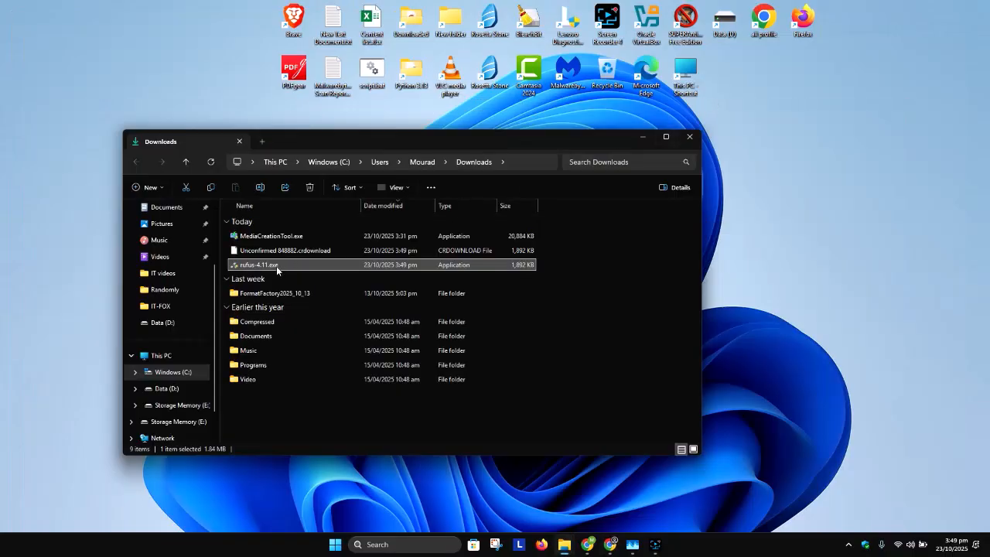
{"action": "double_click", "coordinate": [263, 264]}
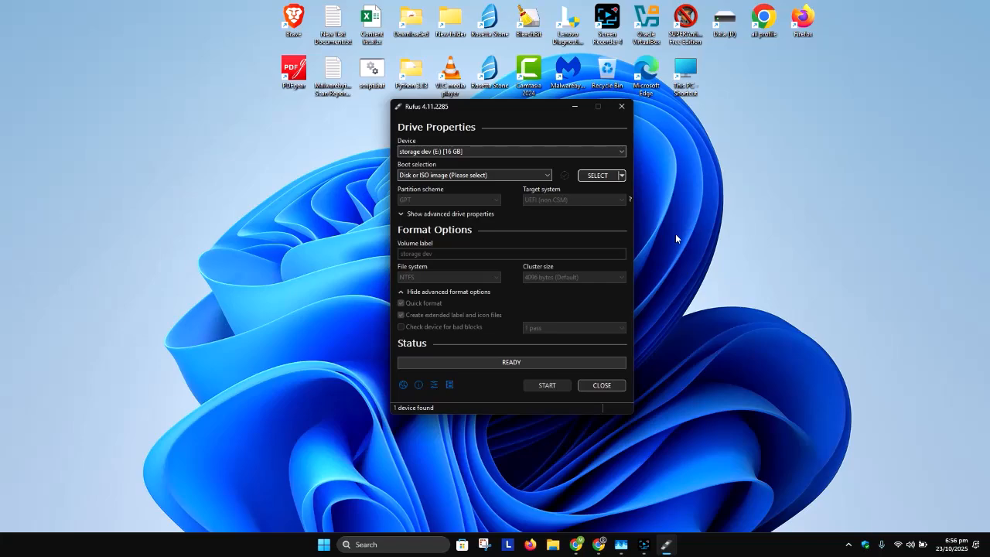
Open File Explorer and inspect the storage dev (E:) drive's contents.
{"action": "key", "text": "super+e"}
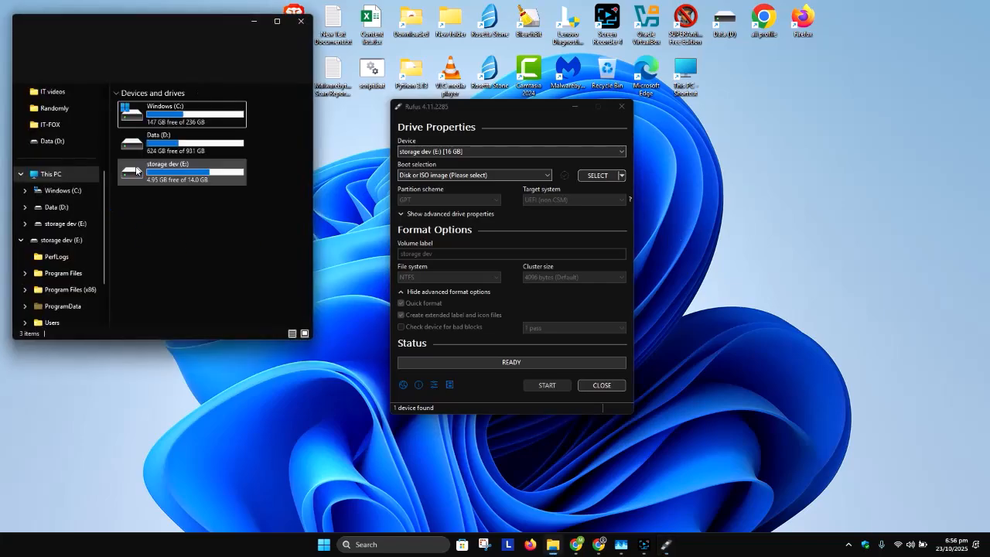
{"action": "left_click", "coordinate": [174, 181]}
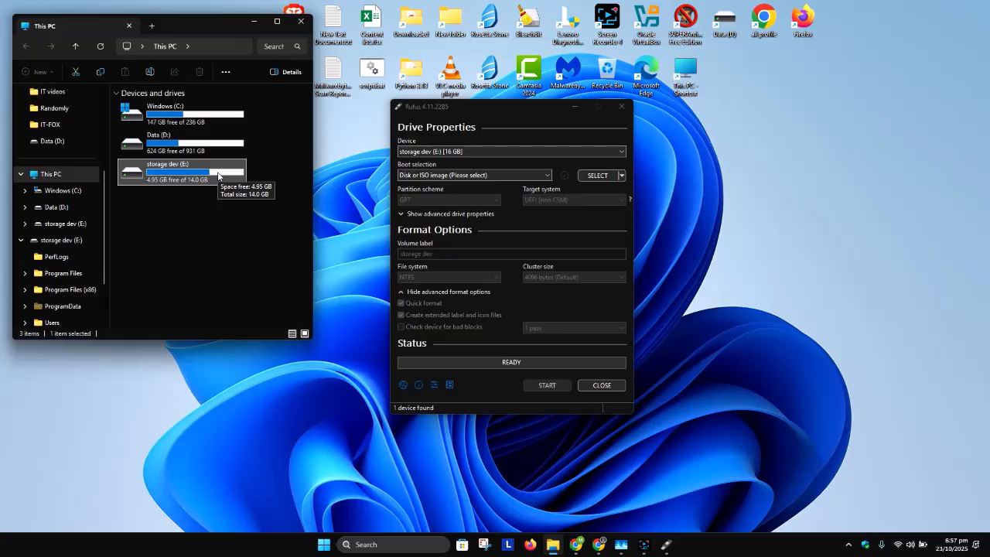
{"action": "double_click", "coordinate": [174, 179]}
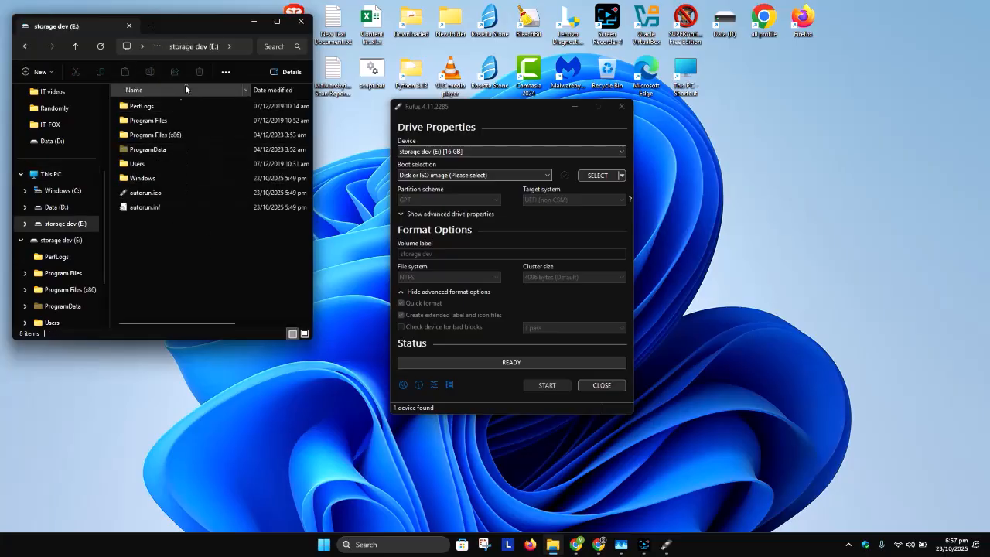
{"action": "left_click", "coordinate": [27, 48]}
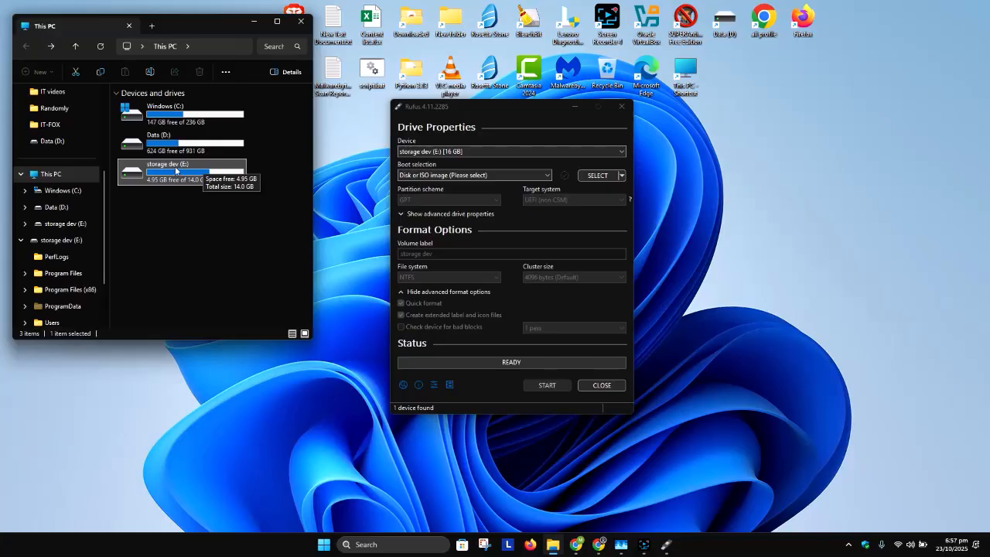
Pick storage dev (E:) [16 GB] as the device and keep Disk or ISO image as the boot selection.
{"action": "left_click", "coordinate": [419, 151]}
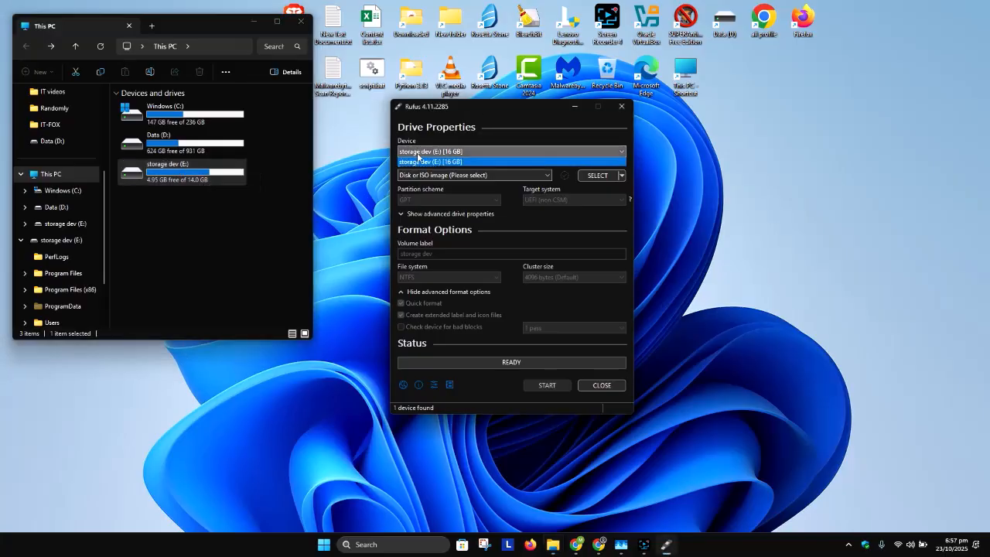
{"action": "left_click", "coordinate": [417, 162]}
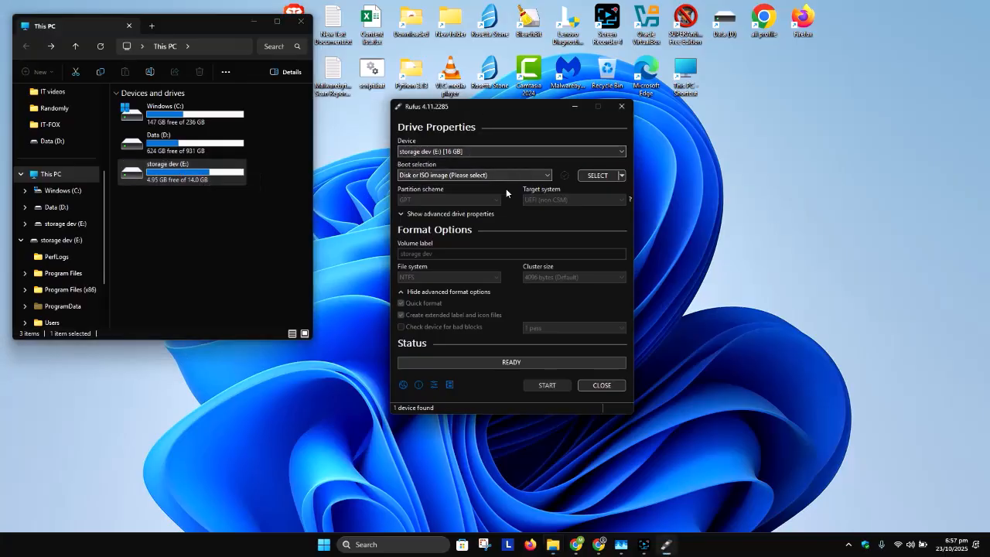
{"action": "left_click", "coordinate": [424, 175]}
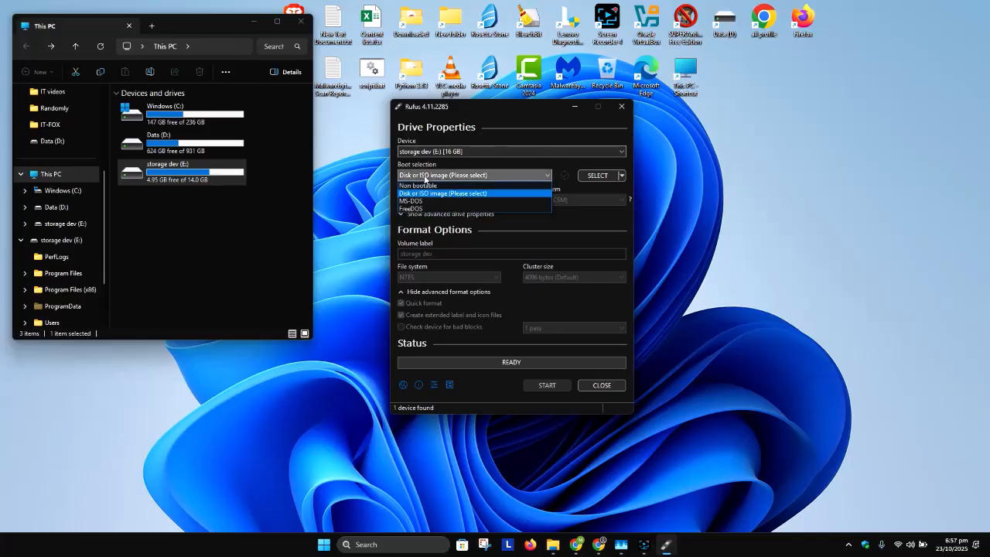
{"action": "left_click", "coordinate": [506, 164]}
Select Windows 11.iso from the Data (D:) drive as the boot image.
{"action": "left_click", "coordinate": [596, 176]}
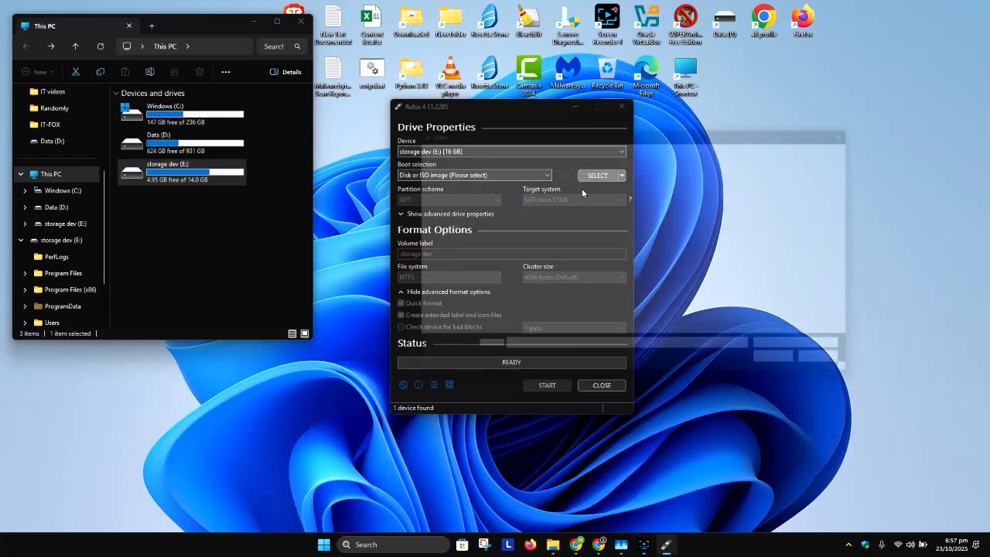
{"action": "scroll", "coordinate": [565, 310], "scroll_direction": "down", "scroll_amount": 1}
{"action": "left_click", "coordinate": [540, 345]}
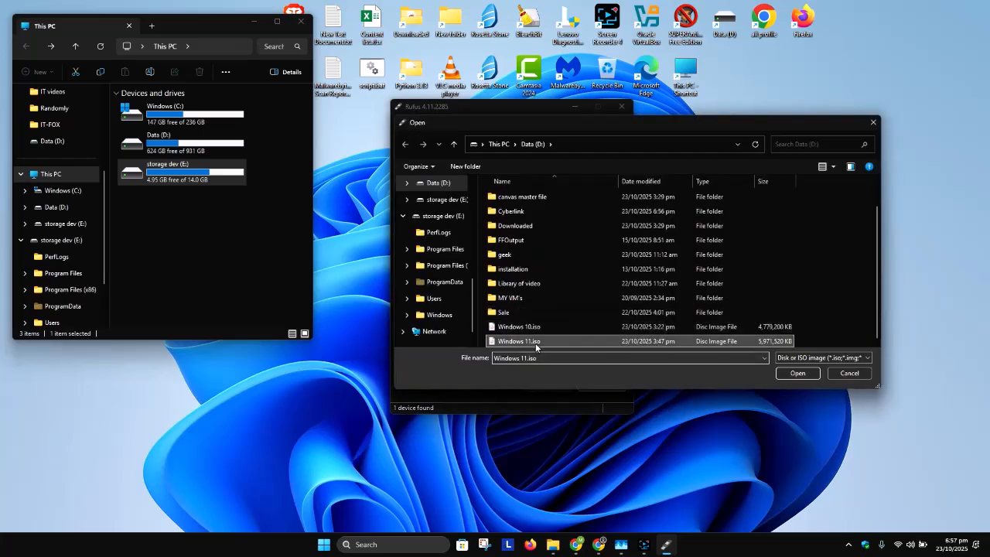
{"action": "left_click", "coordinate": [785, 373]}
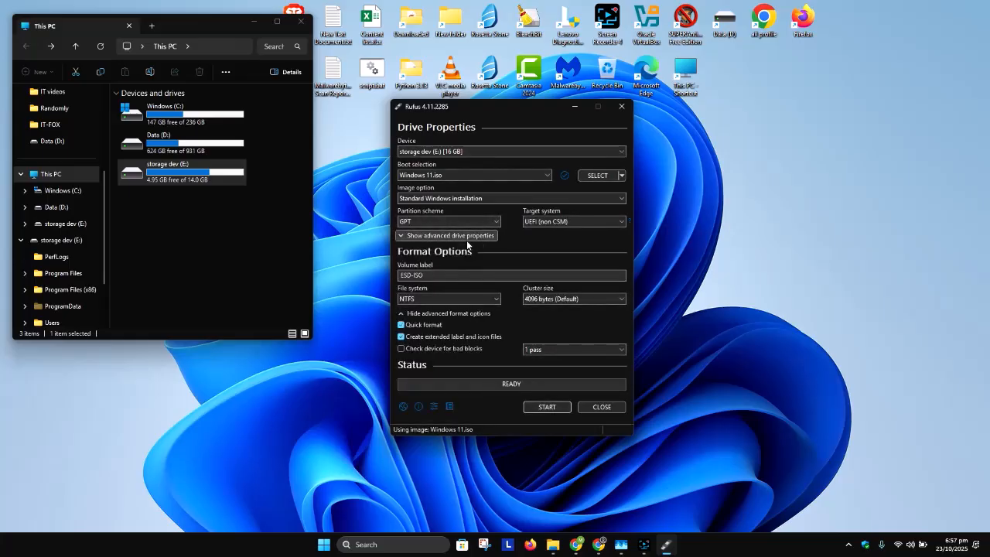
Set the image option to Windows To Go and change the volume label to Storage Dev.
{"action": "left_click", "coordinate": [429, 199]}
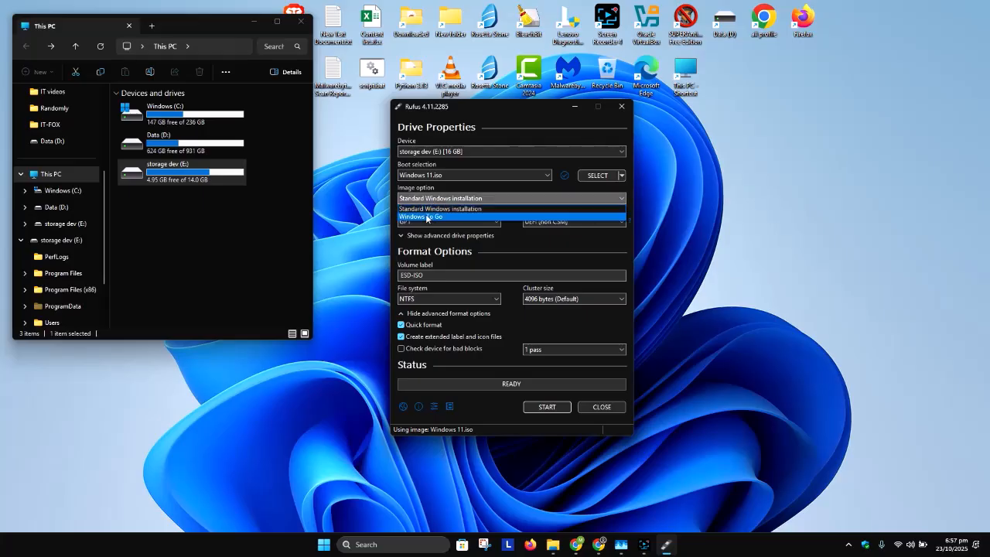
{"action": "left_click", "coordinate": [427, 217]}
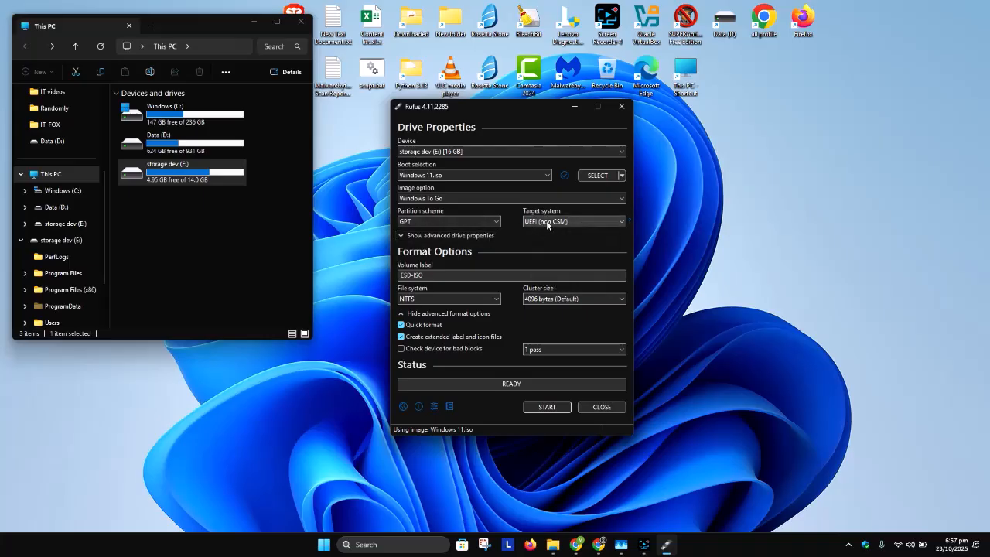
{"action": "triple_click", "coordinate": [446, 277]}
{"action": "type", "text": "T"}
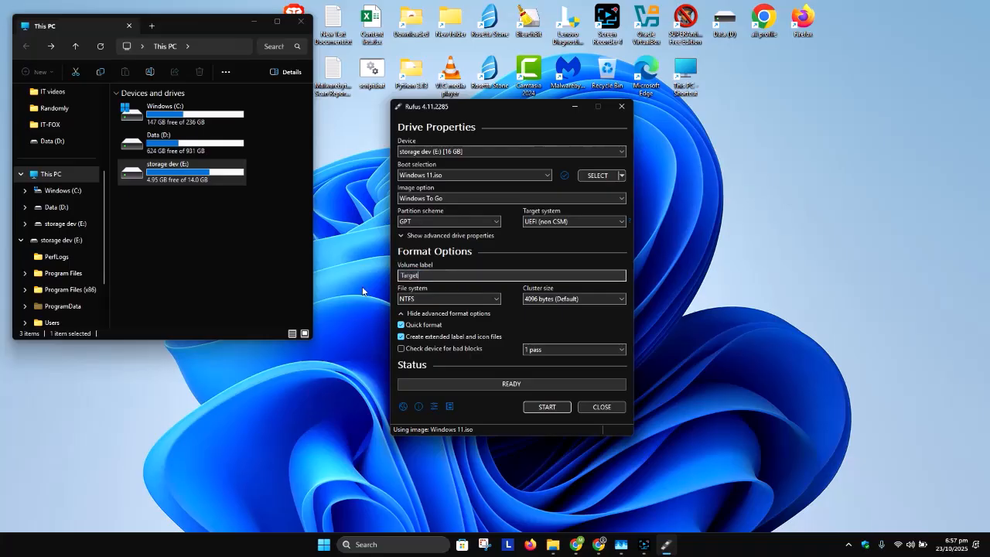
{"action": "type", "text": "arget"}
{"action": "key", "text": "BackSpace"}
{"action": "key", "text": "BackSpace"}
{"action": "key", "text": "BackSpace"}
{"action": "key", "text": "BackSpace"}
{"action": "key", "text": "BackSpace"}
{"action": "key", "text": "BackSpace"}
{"action": "type", "text": "Storage Dev"}
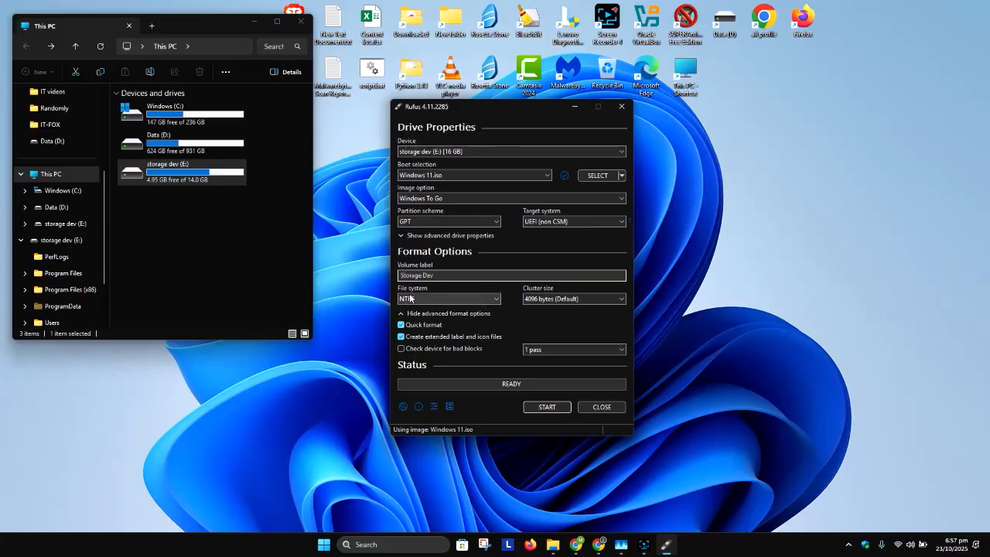
Start writing the drive and choose the Windows 11 Home Single Language edition.
{"action": "left_click", "coordinate": [542, 300]}
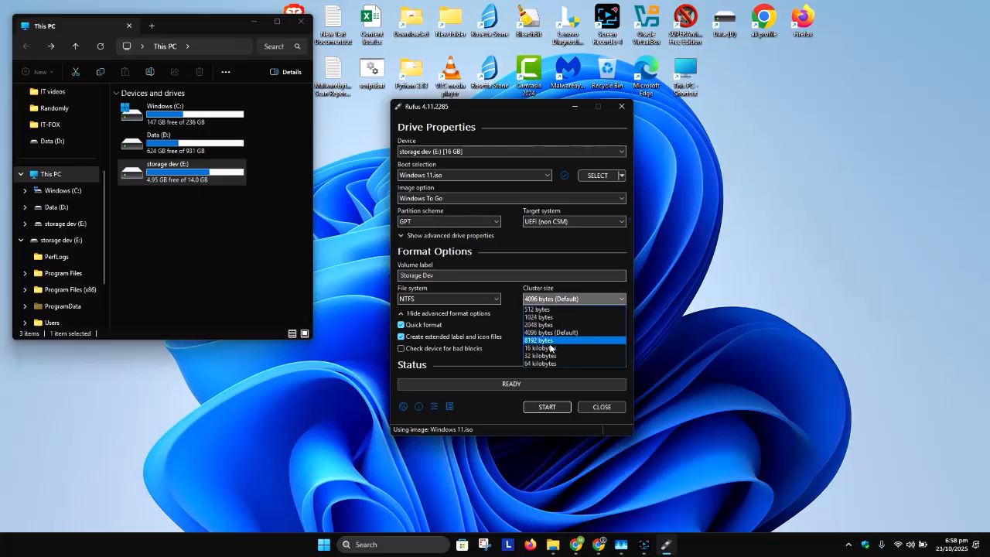
{"action": "left_click", "coordinate": [511, 308]}
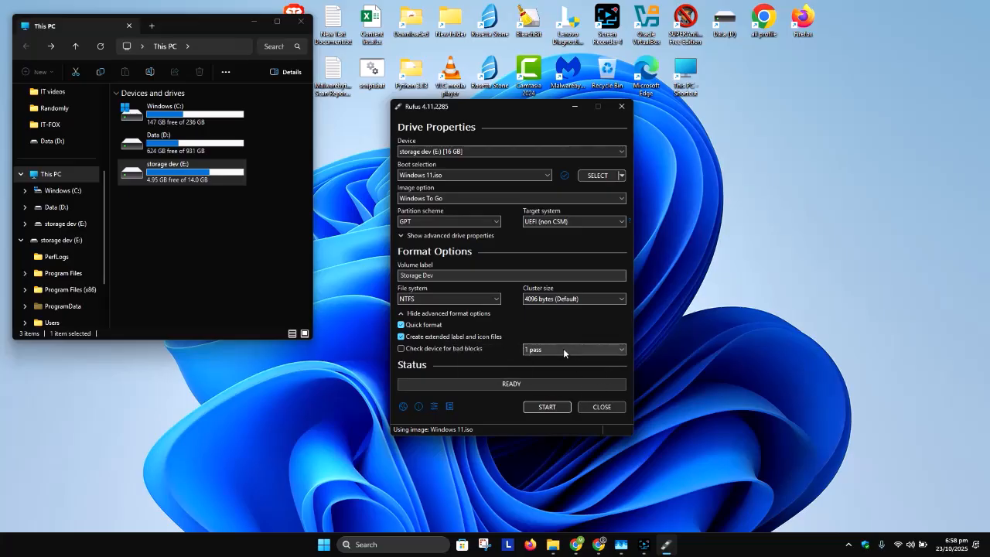
{"action": "left_click", "coordinate": [552, 407]}
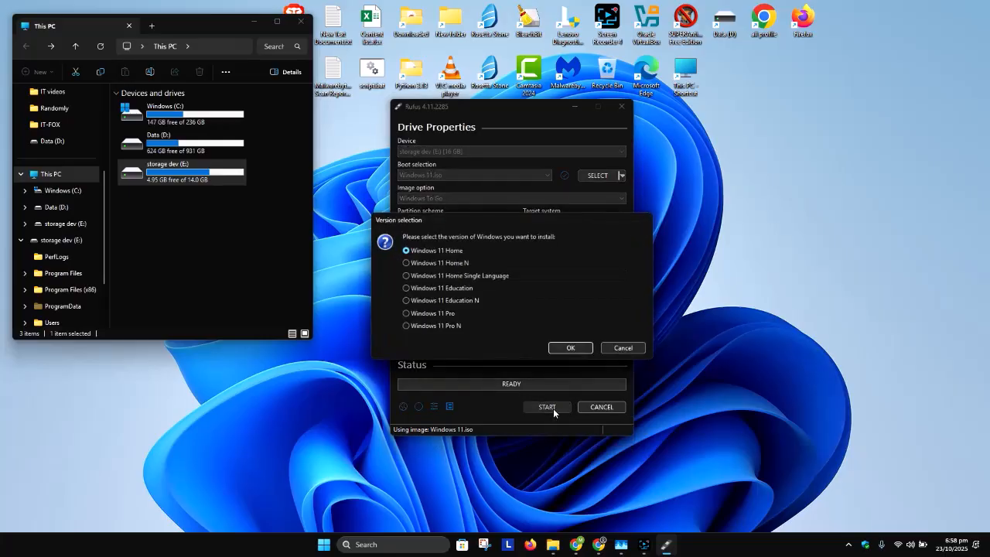
{"action": "left_click", "coordinate": [465, 278]}
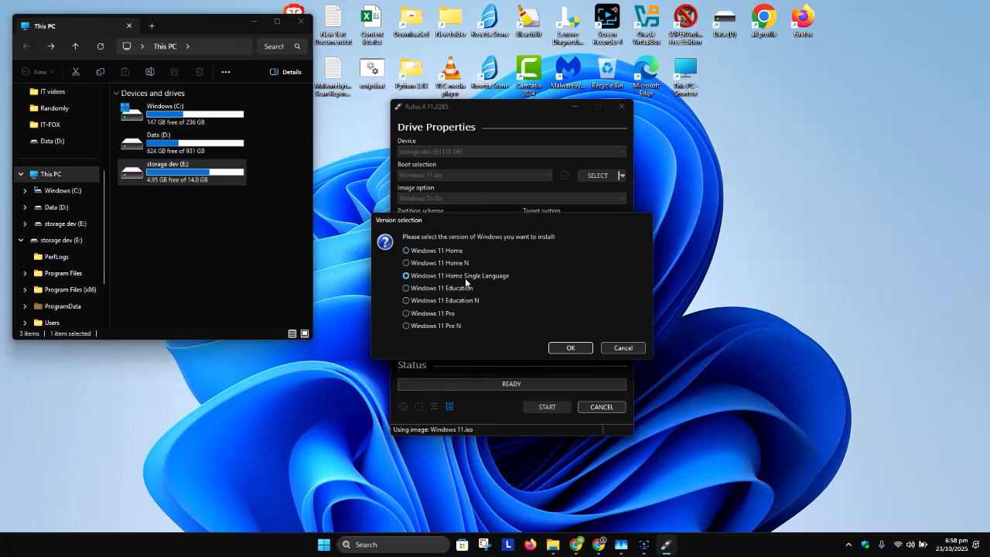
{"action": "left_click", "coordinate": [572, 347]}
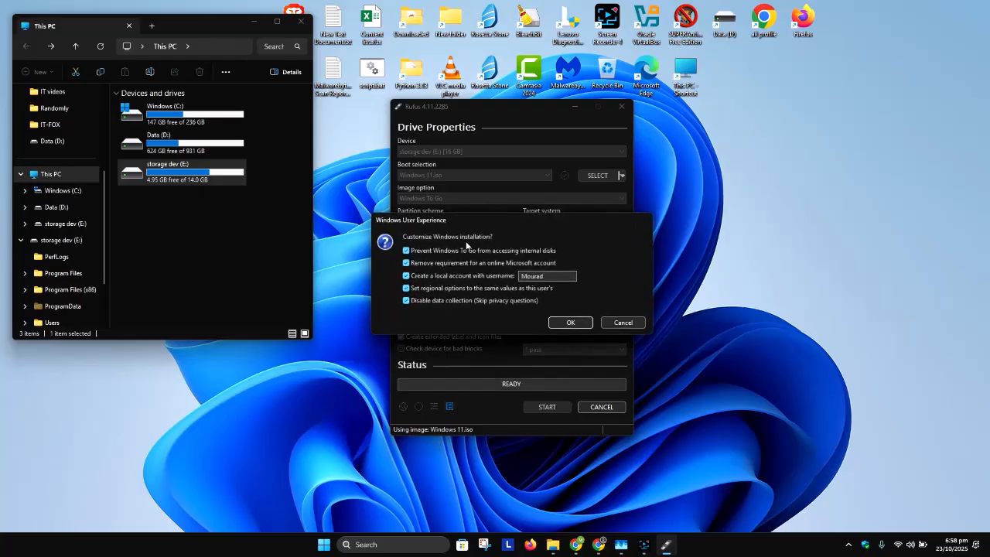
Replace the local account username in the Windows customisation options and accept the data-erase warning.
{"action": "left_click", "coordinate": [550, 276]}
{"action": "key", "text": "ctrl+a"}
{"action": "type", "text": "Macros"}
{"action": "left_click", "coordinate": [570, 321]}
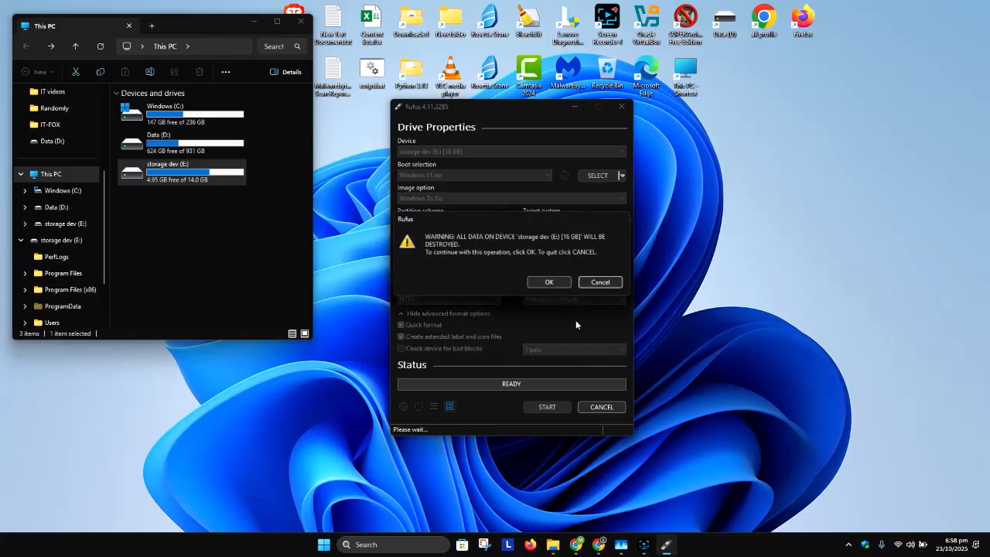
{"action": "left_click", "coordinate": [549, 282]}
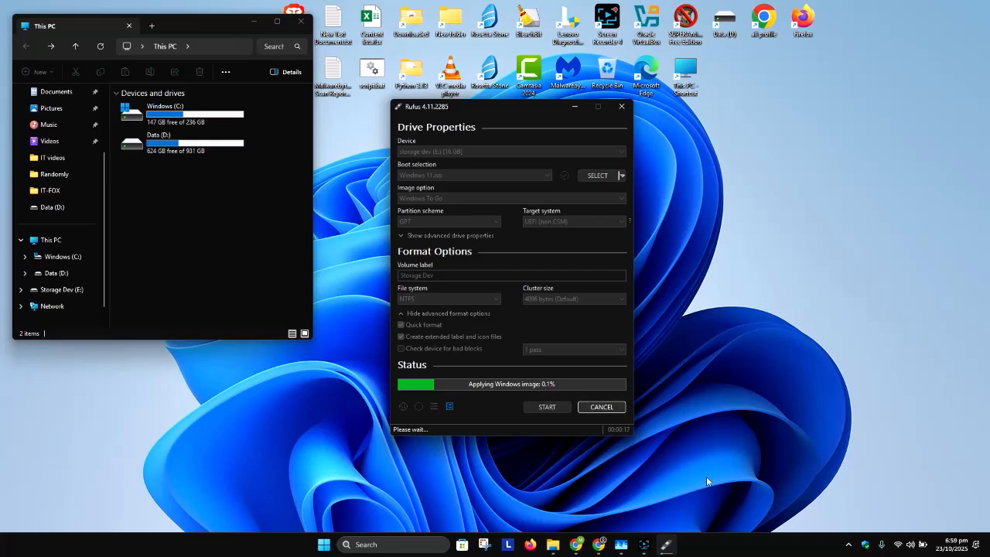
{"action": "left_click", "coordinate": [643, 544]}
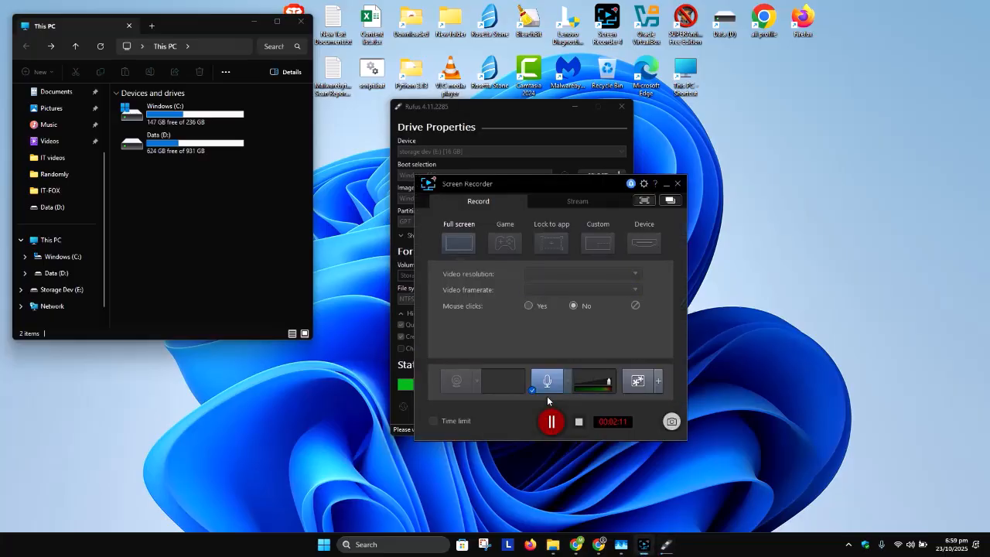
{"action": "left_click", "coordinate": [579, 422]}
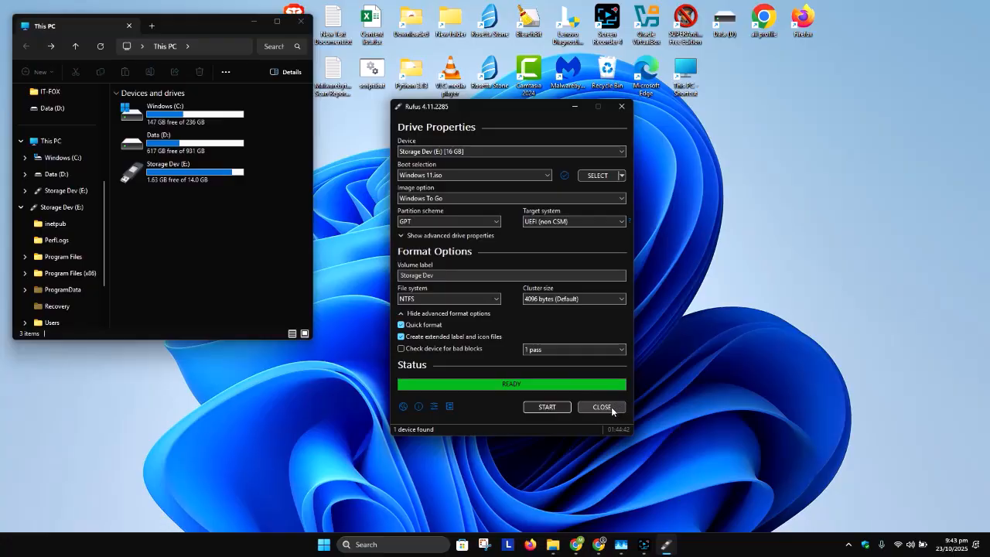
Close Rufus after the write finishes and open the Storage Dev (E:) drive in File Explorer.
{"action": "left_click", "coordinate": [611, 410]}
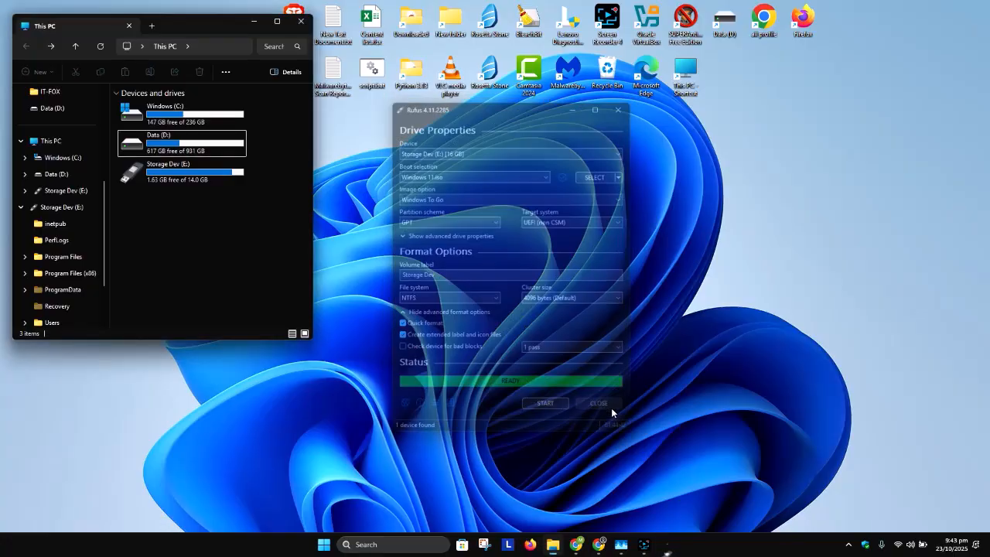
{"action": "left_click", "coordinate": [185, 172]}
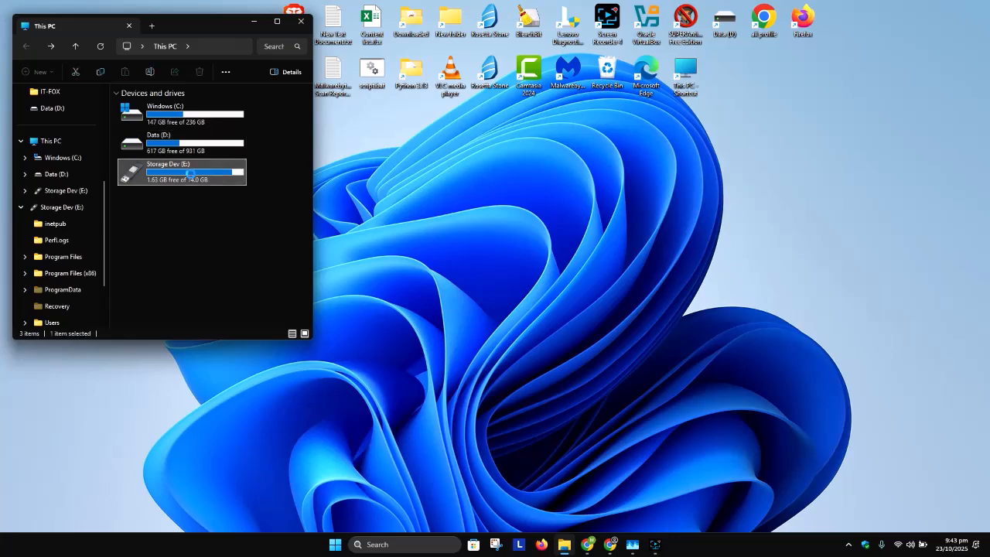
{"action": "double_click", "coordinate": [191, 177]}
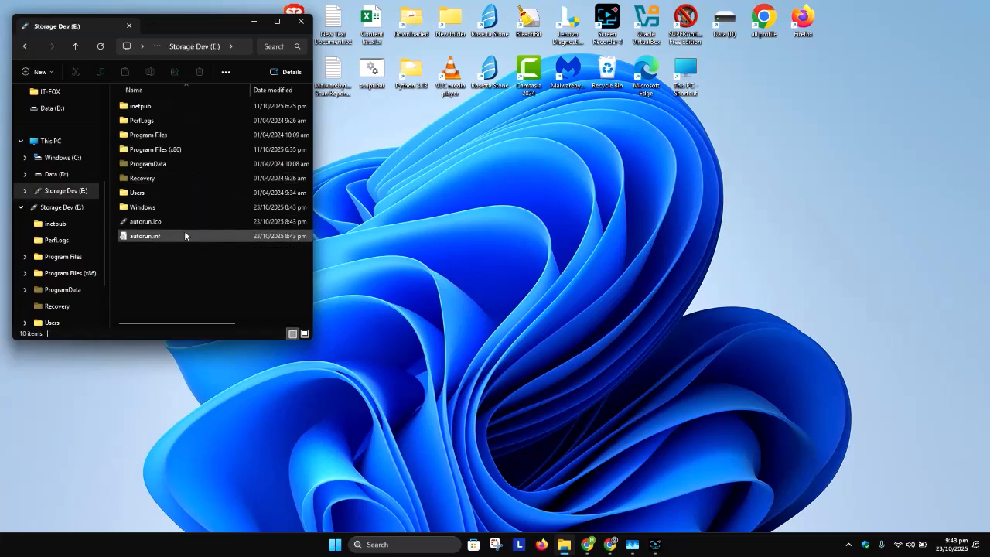
Examine the files and folders on the Storage Dev (E:) drive in a maximised window.
{"action": "left_click", "coordinate": [183, 235]}
{"action": "left_click_drag", "start_coordinate": [177, 204], "coordinate": [159, 102]}
{"action": "left_click", "coordinate": [279, 26]}
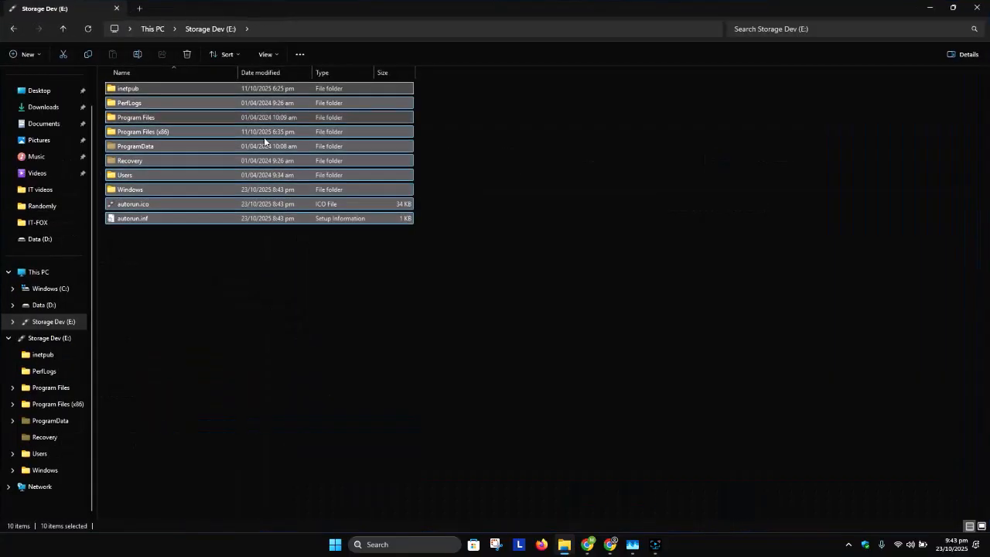
{"action": "left_click", "coordinate": [226, 236]}
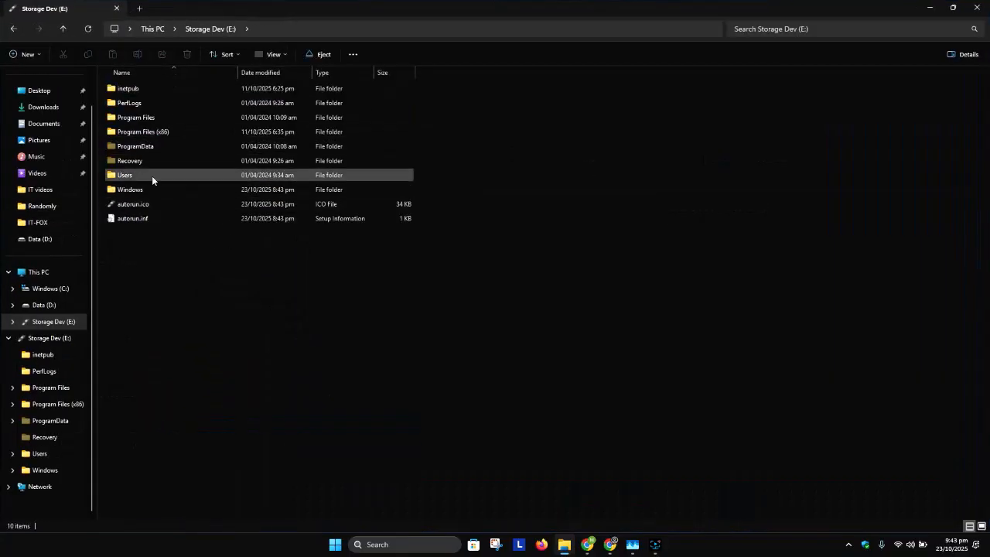